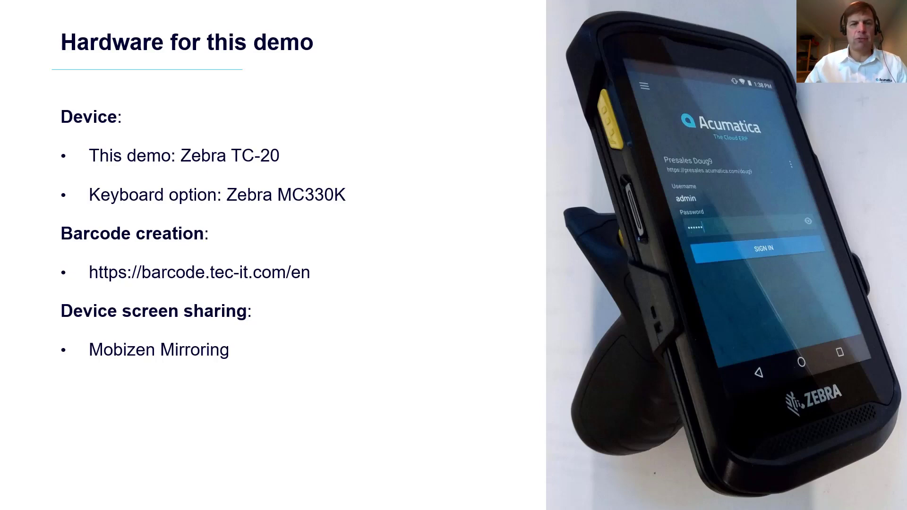
key("Right")
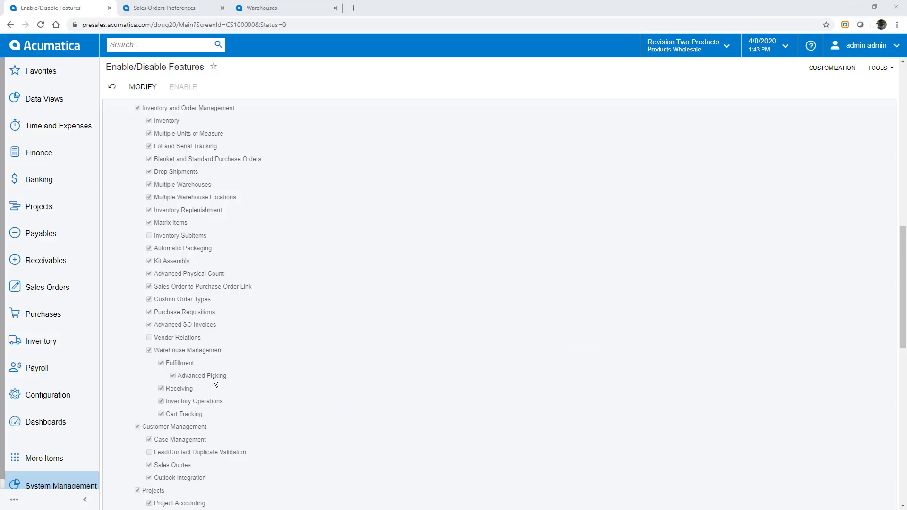
Step: In the Sales Orders Preferences, toggle the Request Location for Each Item warehouse fulfillment setting and save
left_click(166, 9)
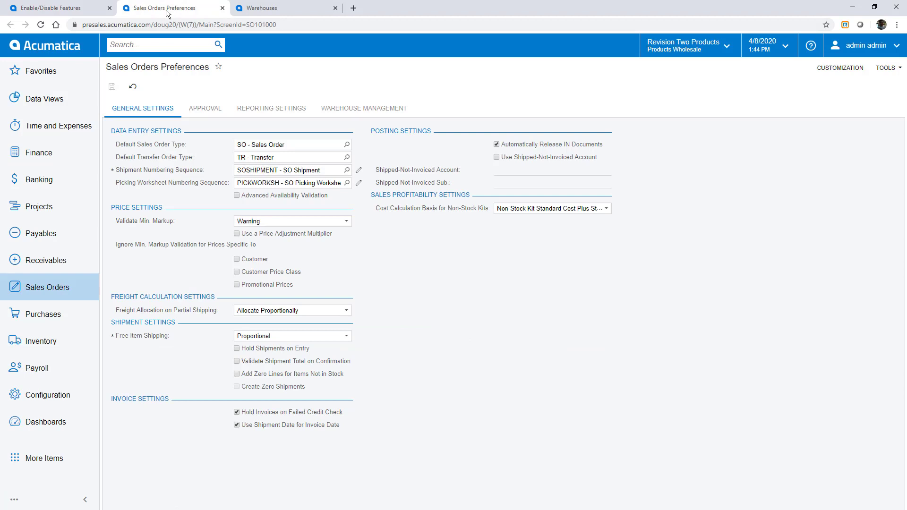
left_click(351, 109)
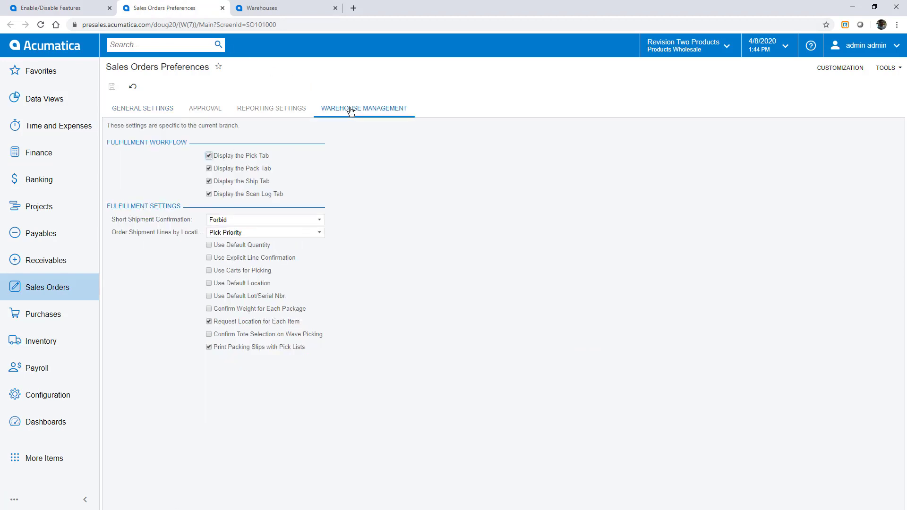
left_click(209, 322)
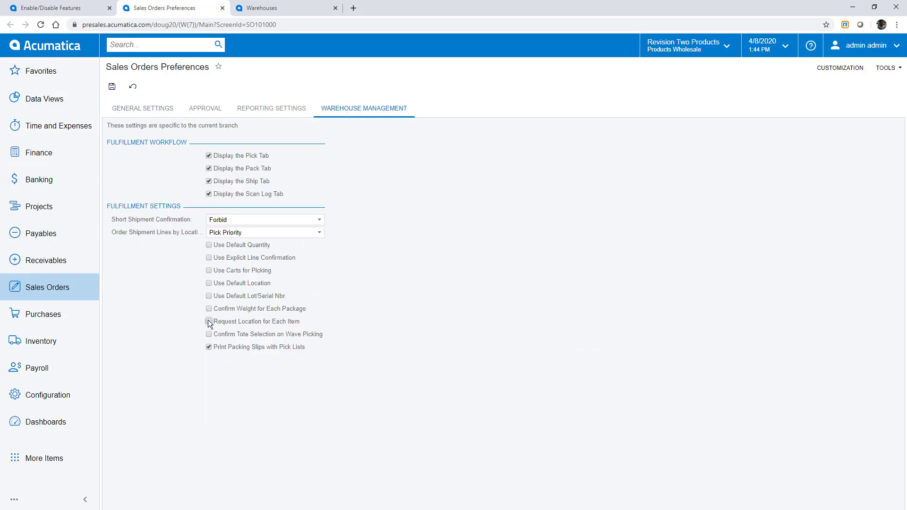
left_click(109, 89)
Step: Review the locations, carts and totes defined for the WHOLESALE warehouse
left_click(271, 11)
left_click(144, 216)
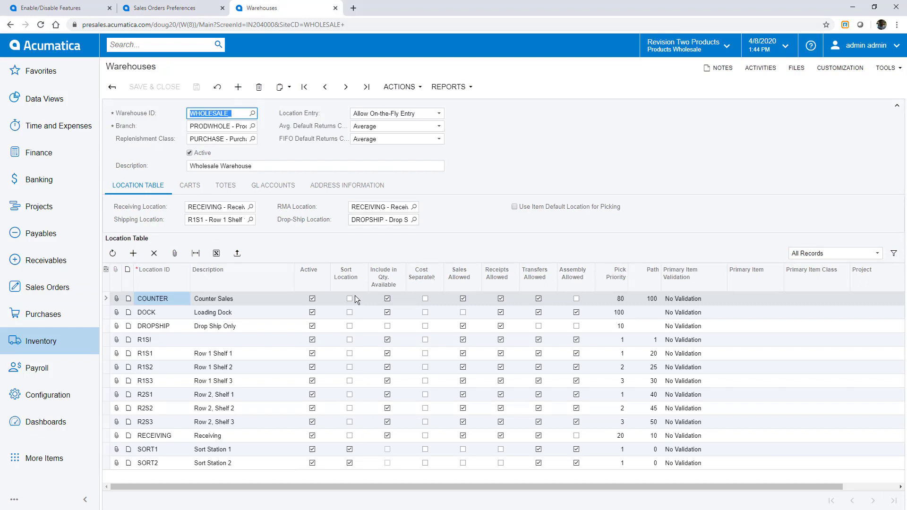
left_click(189, 186)
left_click(225, 186)
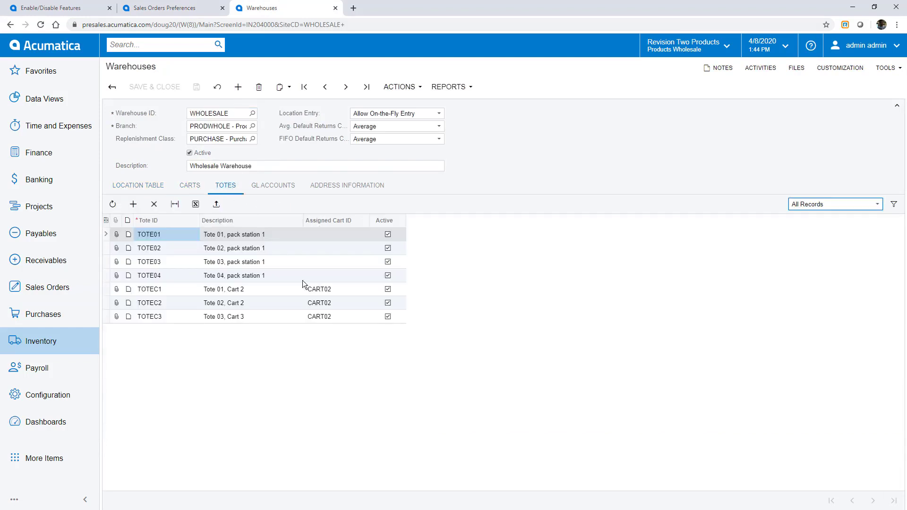
Step: In the user profile, set the default automated operations for Pick, Pack, and Ship and for Receive and Put Away to None, and save
left_click(880, 48)
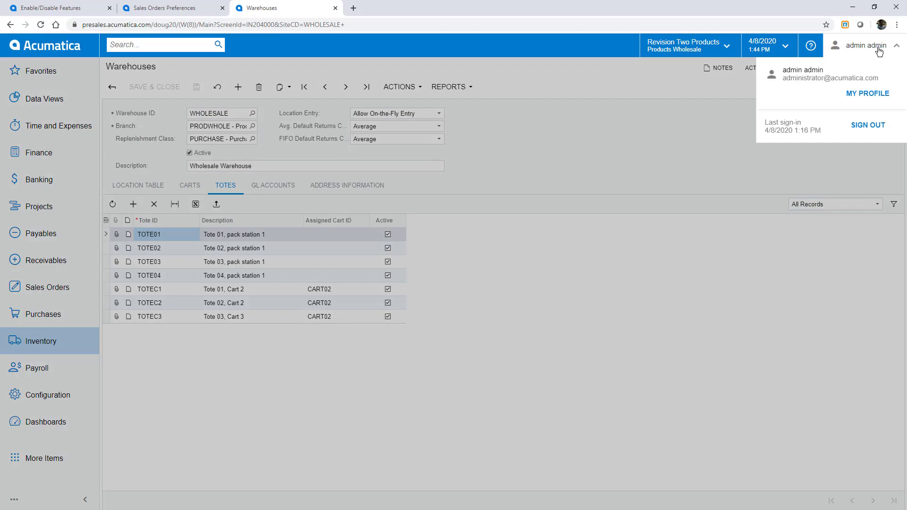
left_click(867, 95)
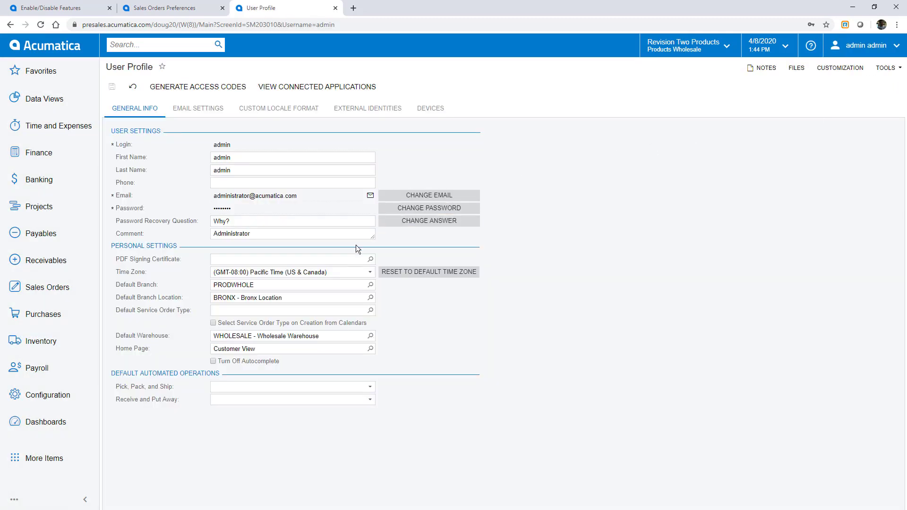
left_click(302, 387)
left_click(297, 395)
left_click(297, 397)
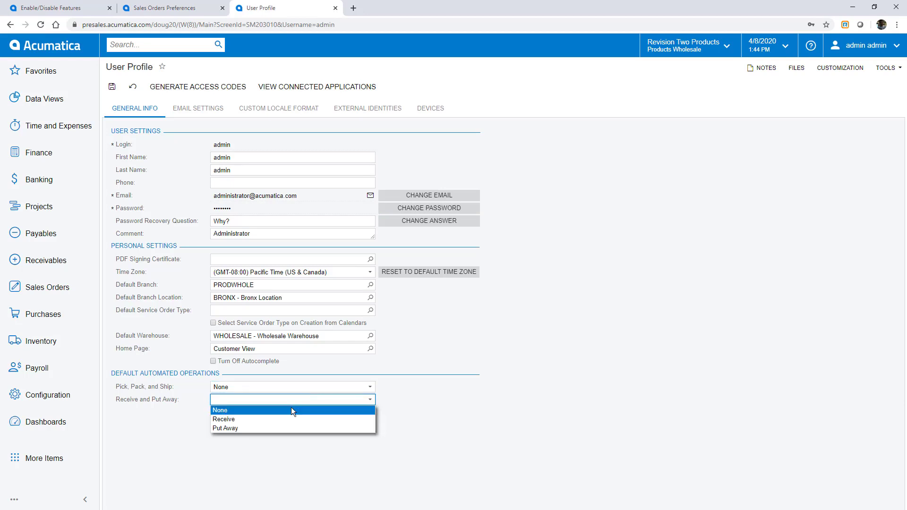
left_click(291, 409)
left_click(113, 87)
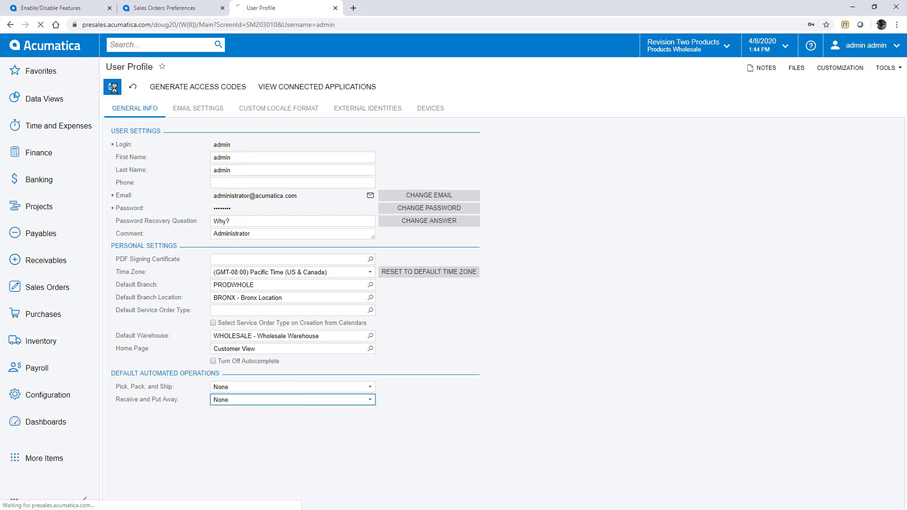
Step: Search for "pick pack" and open Pick, Pack, and Ship in a separate browser tab
left_click(127, 46)
type("pick pack")
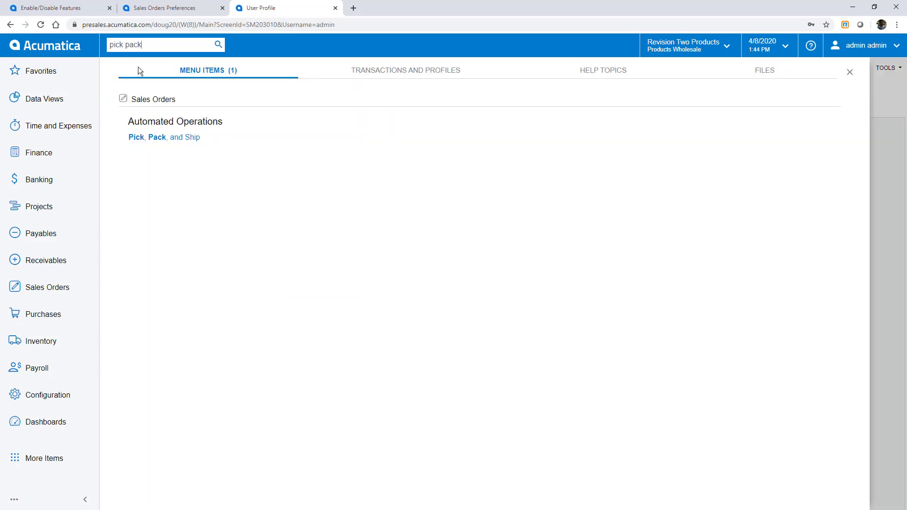
right_click(158, 137)
left_click(160, 150)
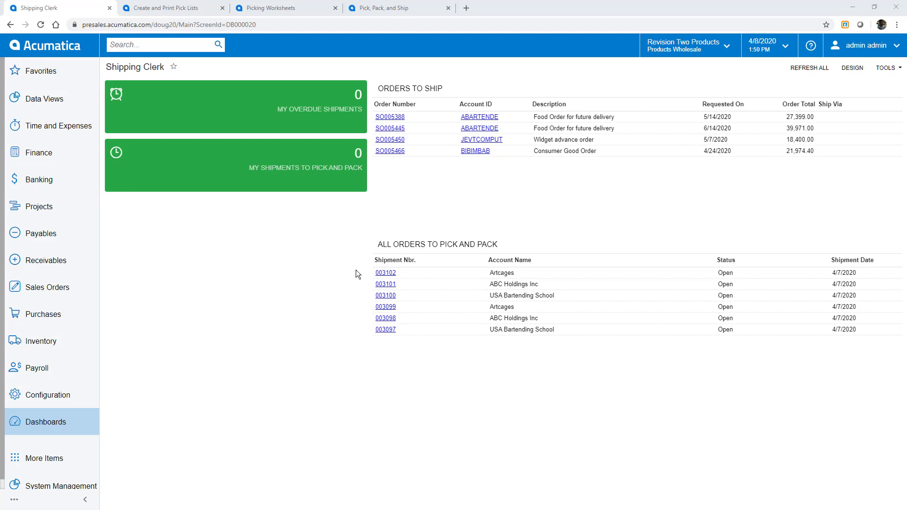
Step: On Create and Print Pick Lists, choose Create and Print Wave Pick List for the WHOLESALE warehouse with a maximum of 5 totes per picker
left_click(158, 9)
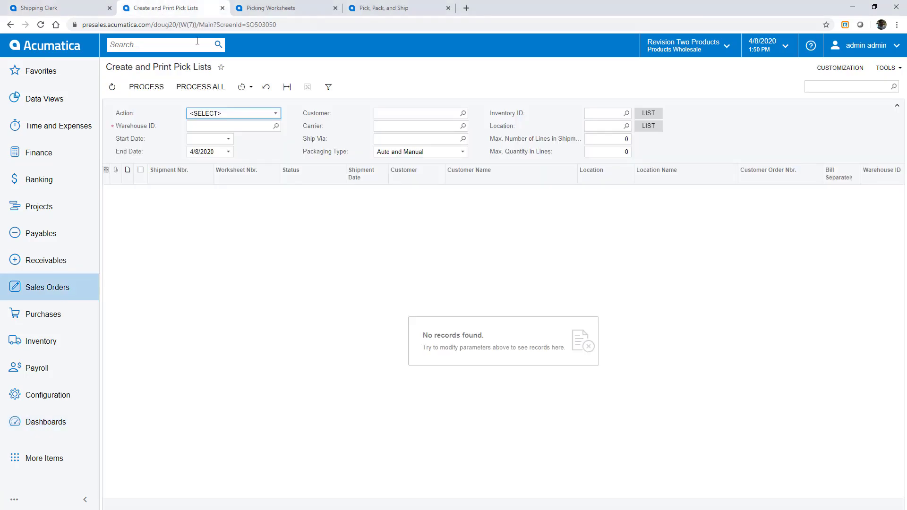
left_click(277, 114)
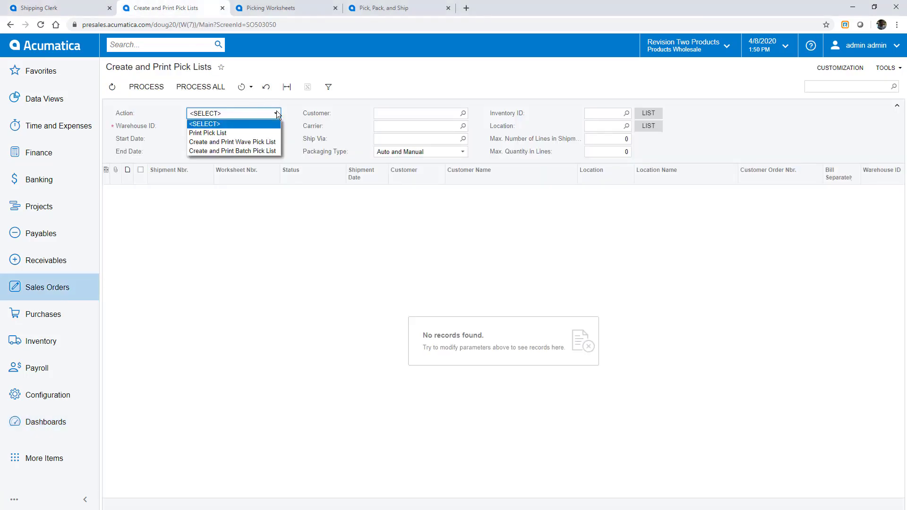
left_click(263, 142)
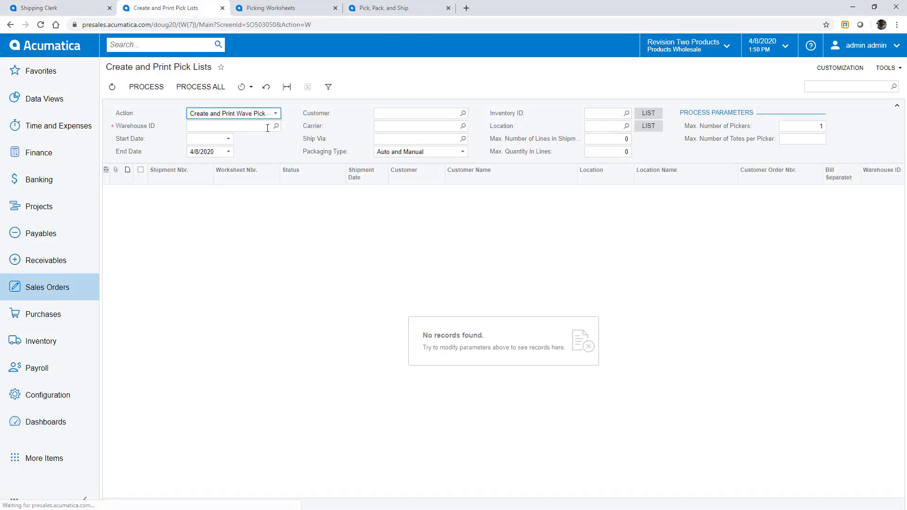
left_click(275, 126)
double_click(226, 262)
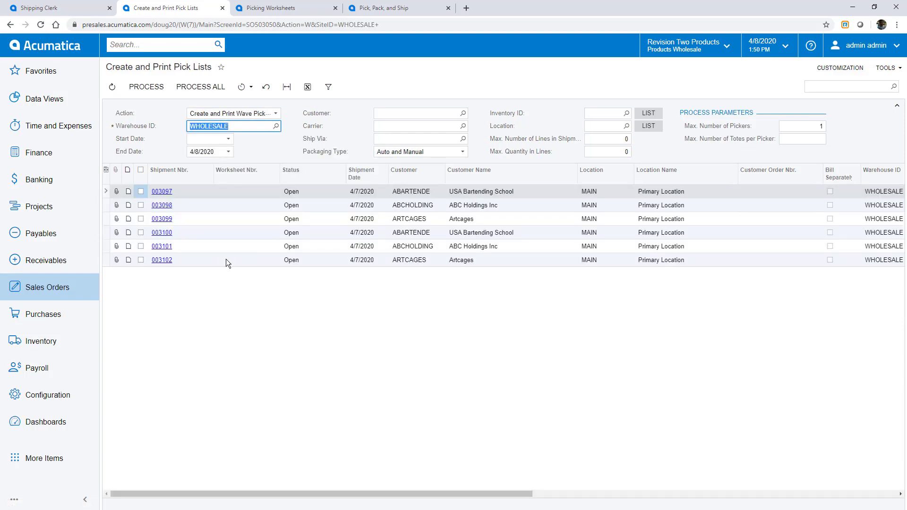
left_click(801, 139)
type("5")
key("Tab")
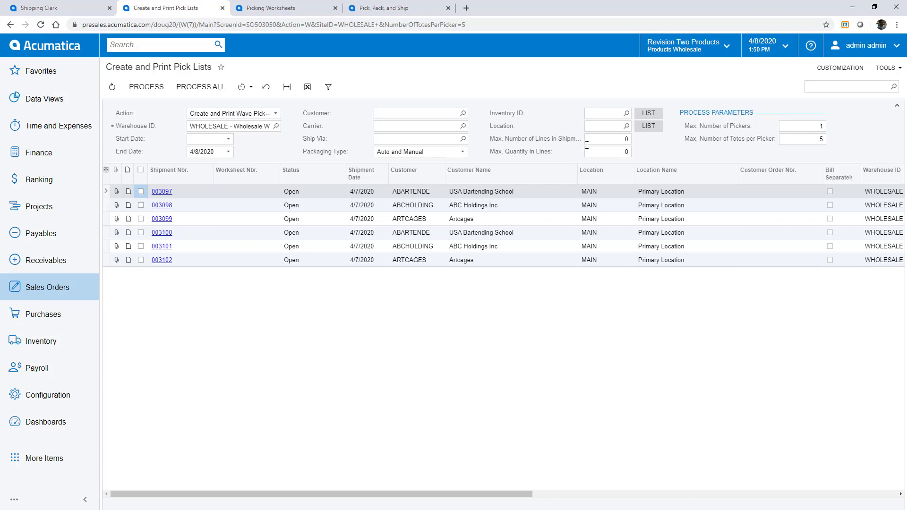
Step: Select the first three open shipments and process them into a wave pick list
left_click(140, 205)
left_click(140, 218)
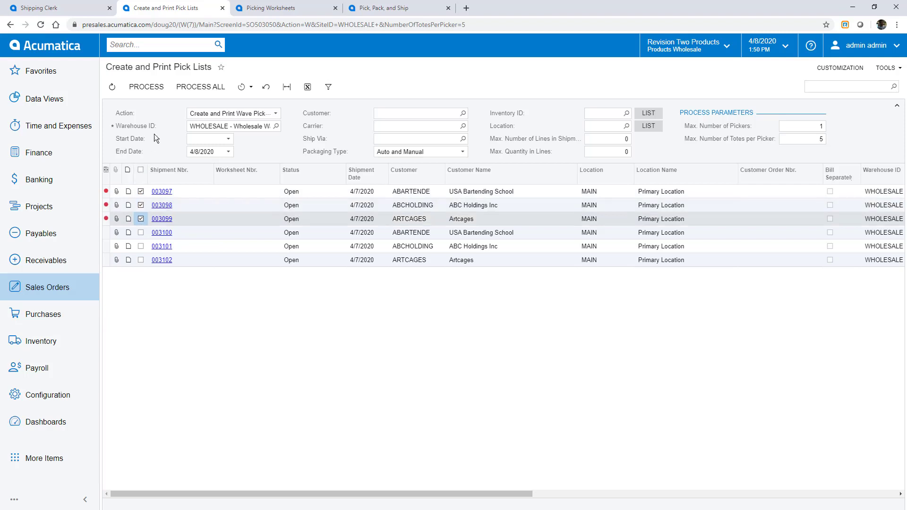
left_click(158, 88)
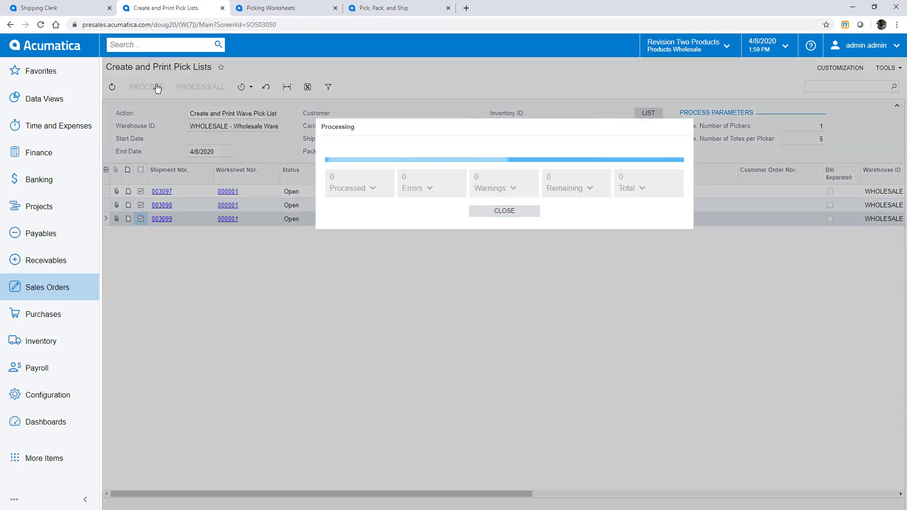
left_click(494, 213)
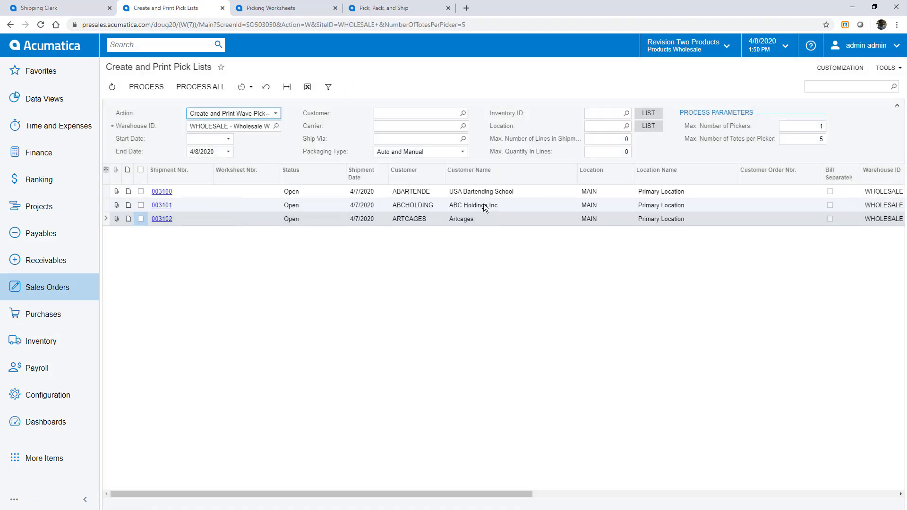
Step: Refresh the picking worksheets, open the new wave worksheet and view the pick list of picker 1
left_click(283, 8)
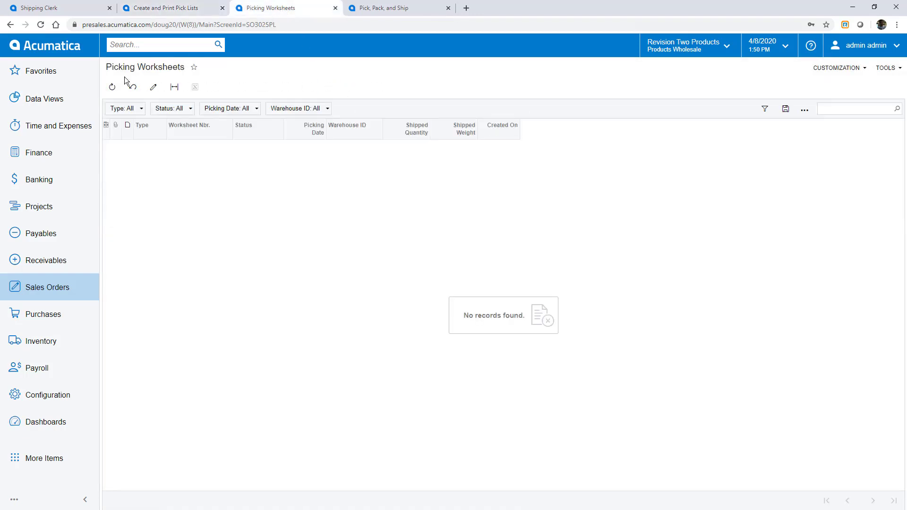
left_click(112, 87)
left_click(181, 147)
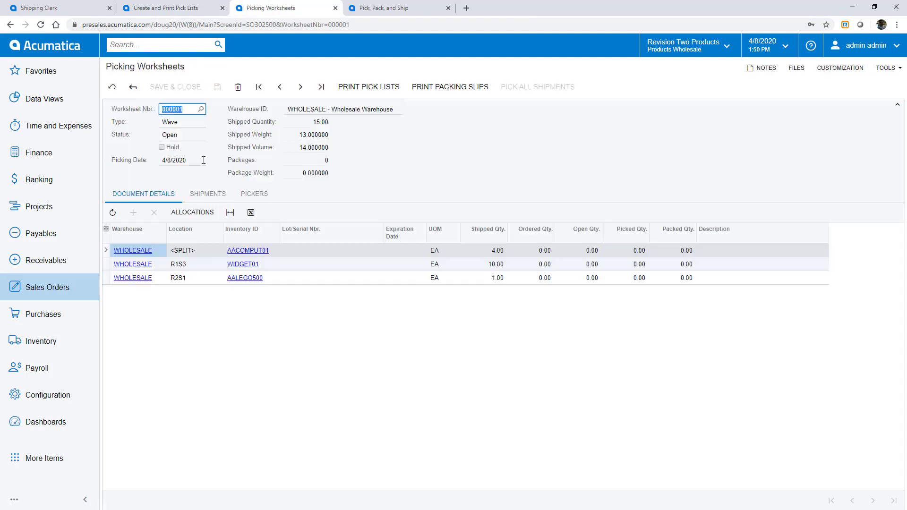
left_click(253, 194)
left_click(274, 248)
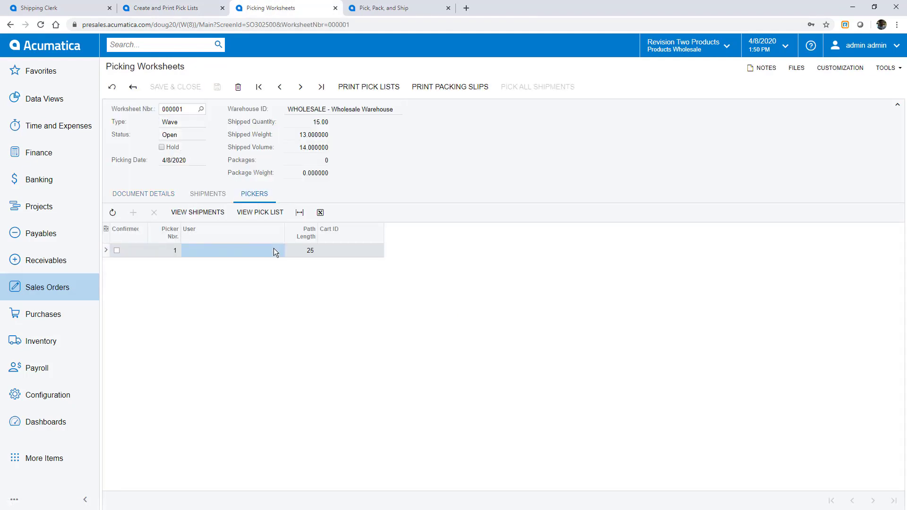
left_click(260, 212)
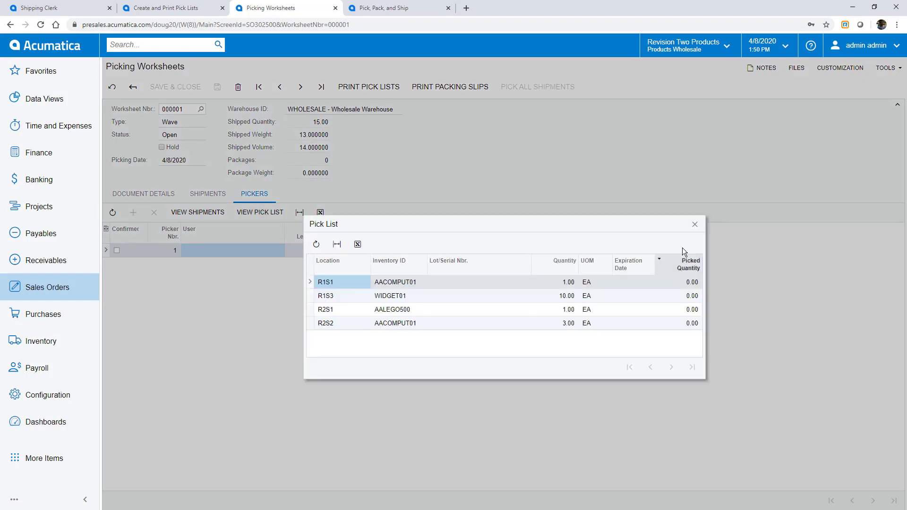
left_click(694, 225)
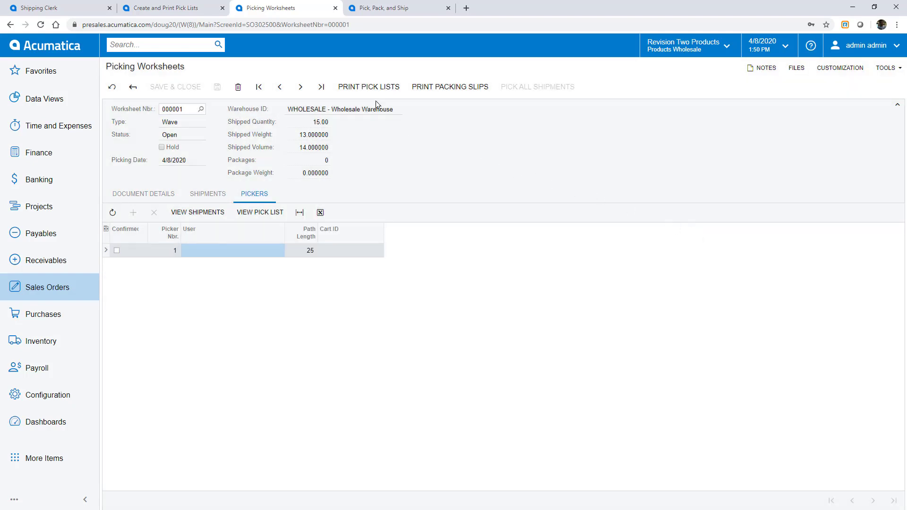
Step: Generate the worksheet's printable pick list, look through its packing slips and return to the first page
left_click(369, 90)
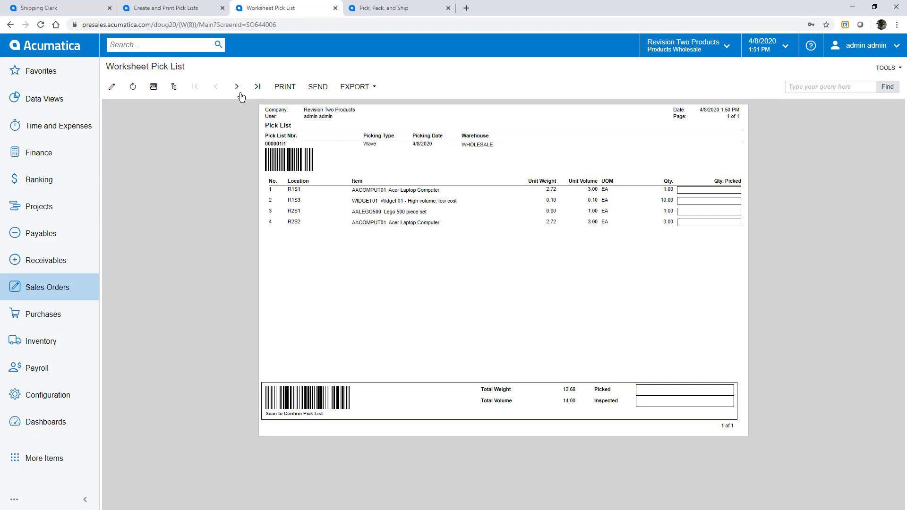
left_click(237, 87)
left_click(237, 88)
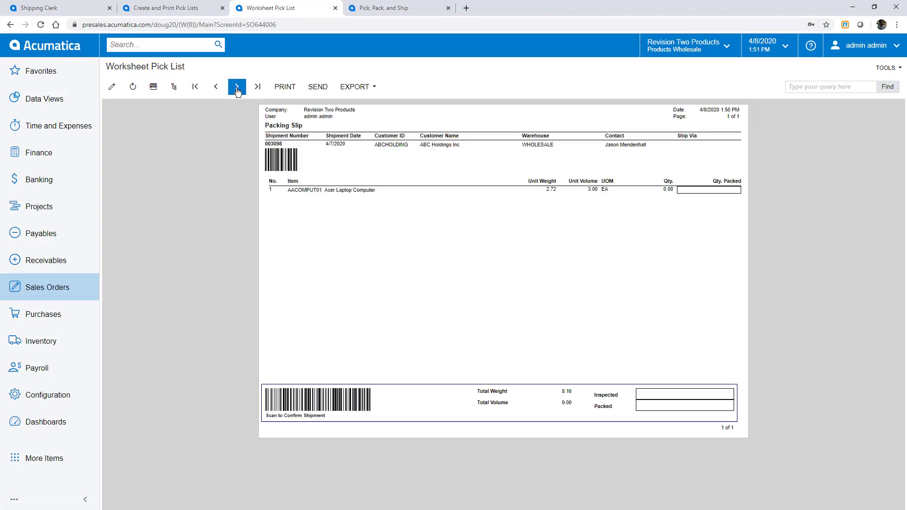
left_click(236, 87)
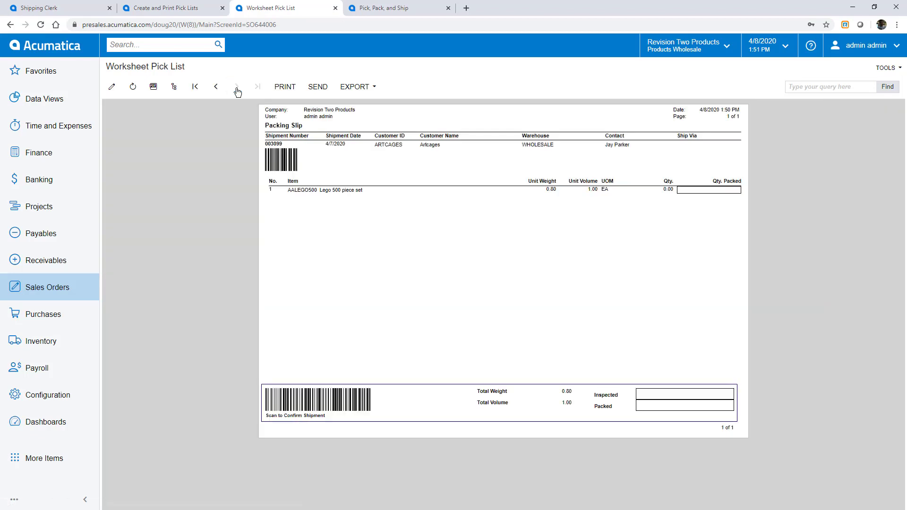
left_click(202, 91)
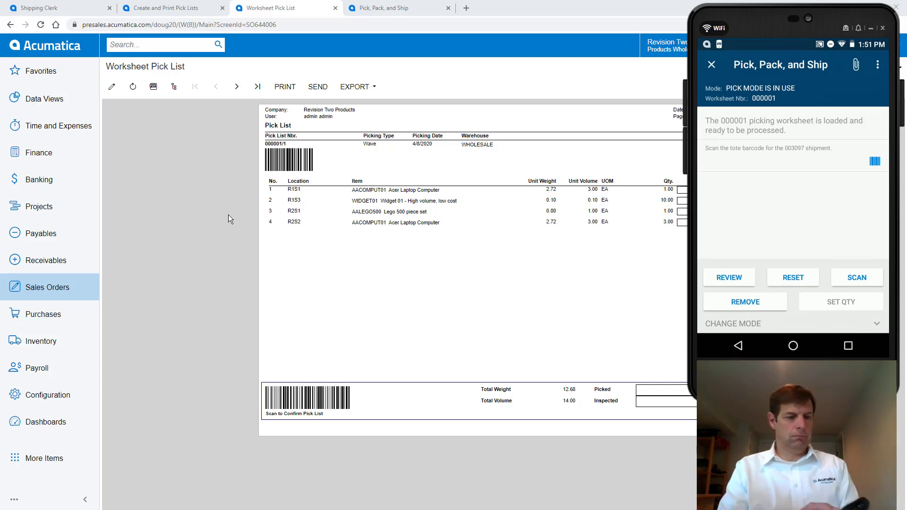
Step: On the handheld's Pick, Pack, and Ship screen, enter cart02 to assign the cart's totes to the worksheet's shipments
type("c")
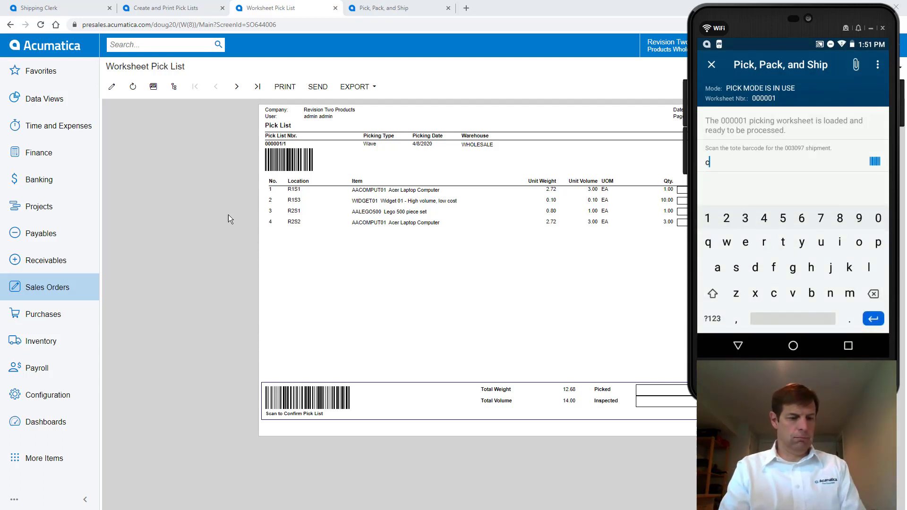
type("art02")
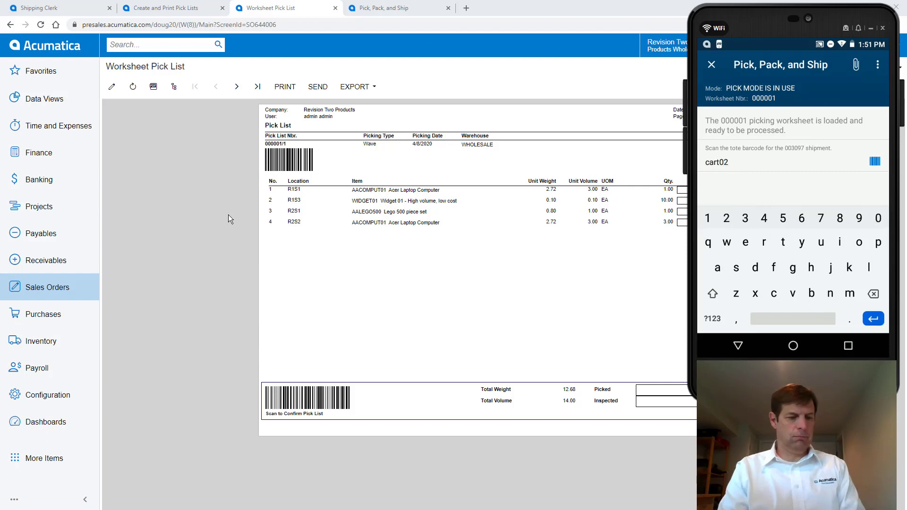
key("Return")
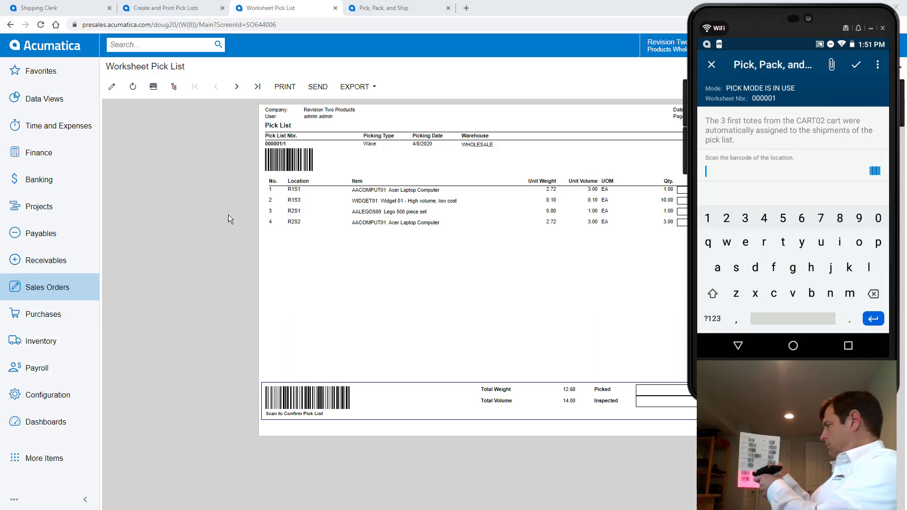
Step: Pick one AACOMPUT01 from location R1S1 on the handheld
type("R1S1")
key("Return")
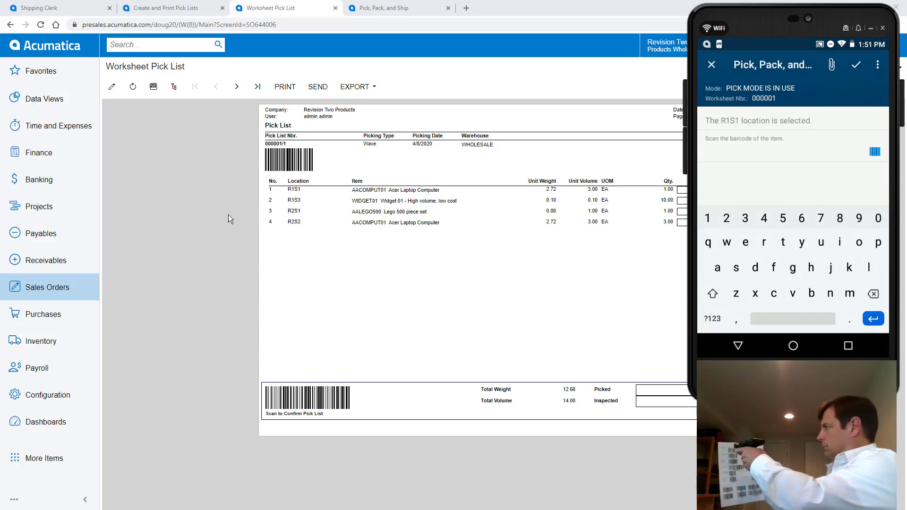
type("AACOMPUT01")
key("Return")
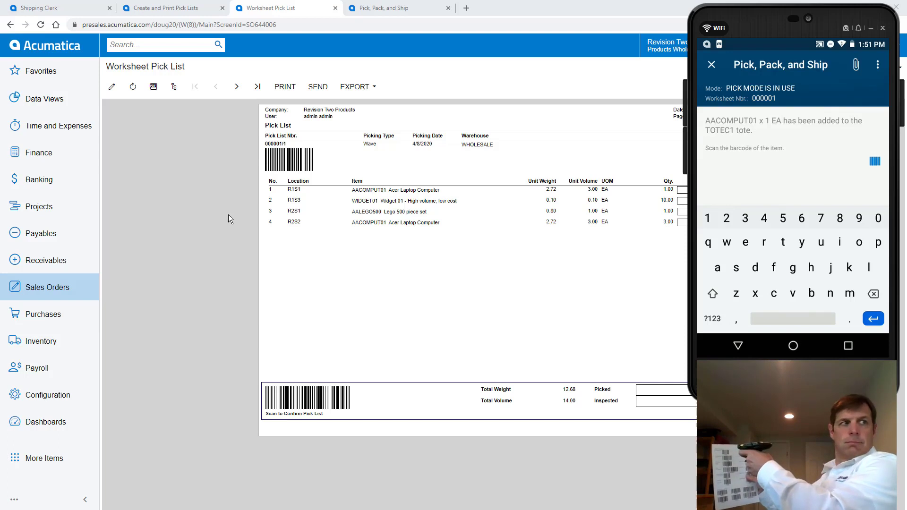
Step: Pick one BOX10 of WIDGET01 from location R1S3 on the handheld, using item barcode 3336
type("r1s3")
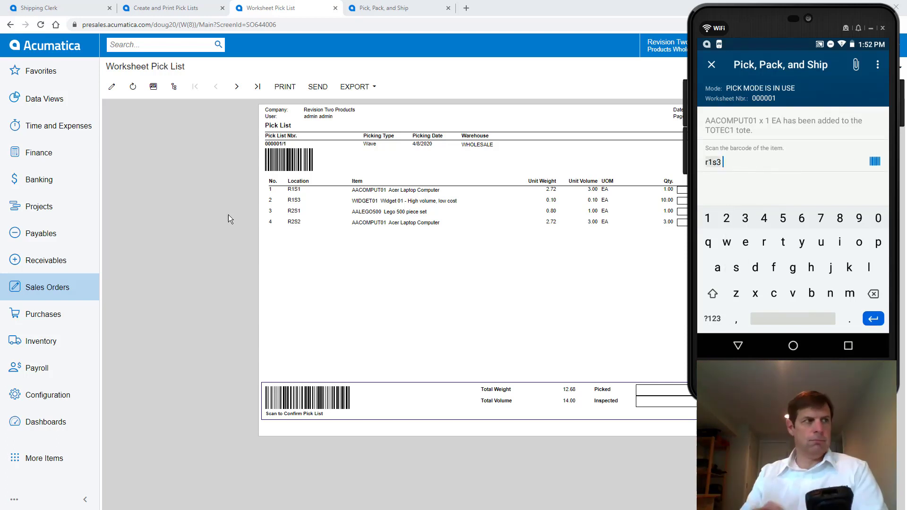
key("Return")
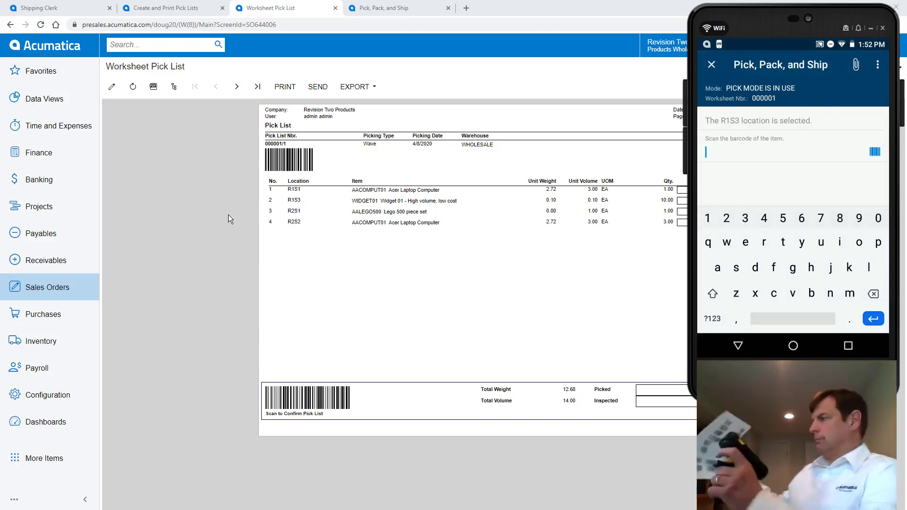
type("3336")
key("Return")
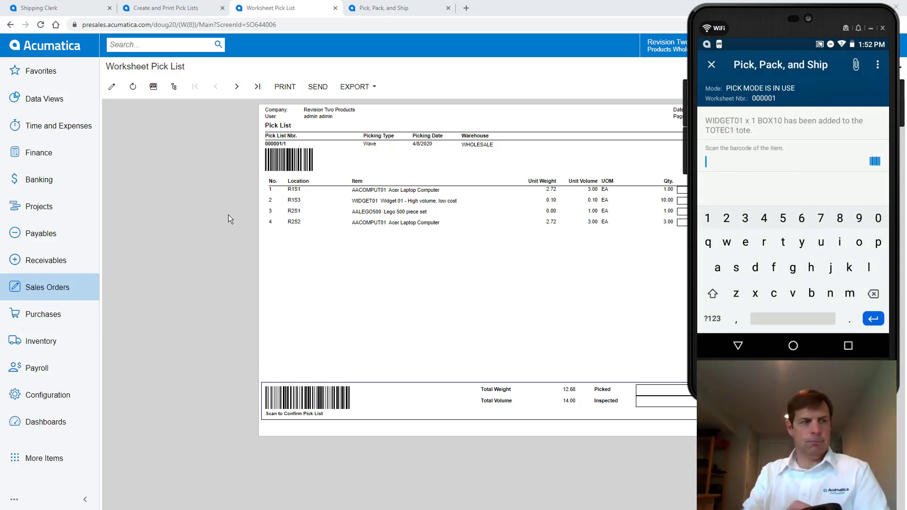
Step: Pick one AALEGO500 from location R2S1 on the handheld
type("r")
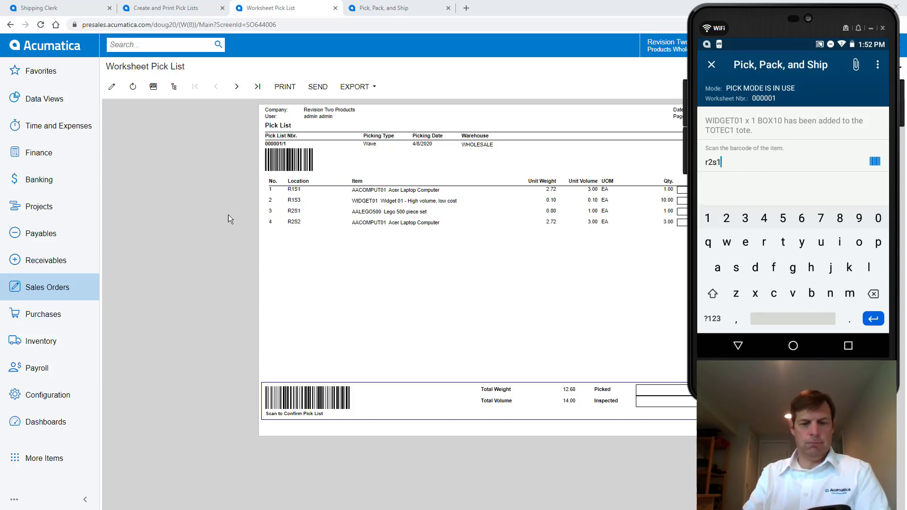
type("2s1")
key("Return")
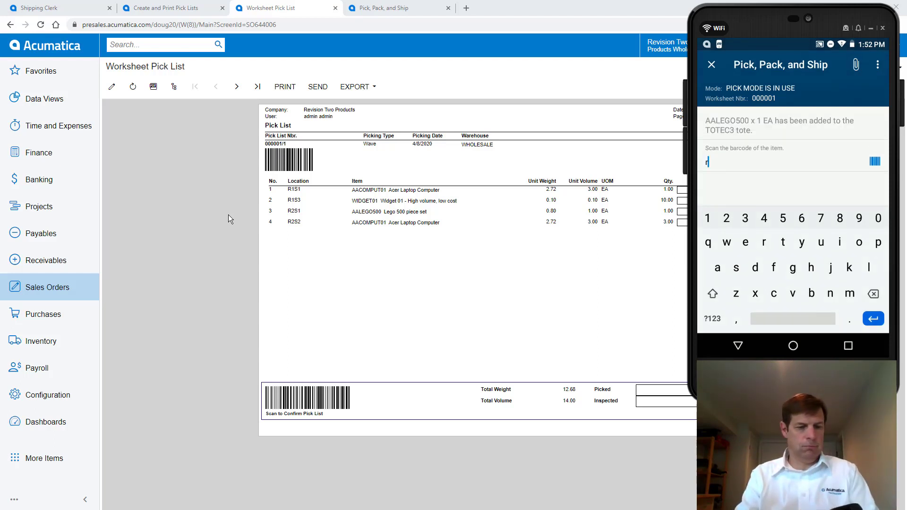
Step: Pick the AACOMPUT01 items from location R2S2 with item barcode 1111 and confirm the wave pick list
type("r2s2")
key("Return")
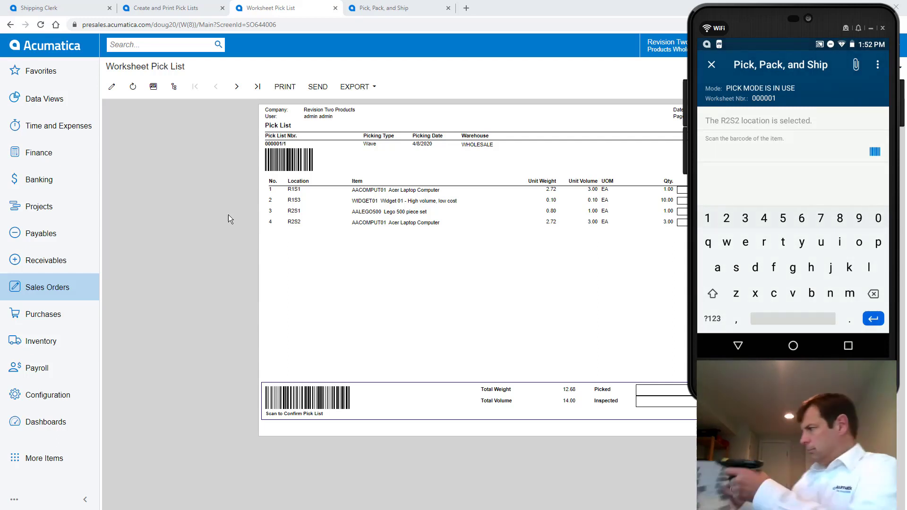
type("1111")
key("Return")
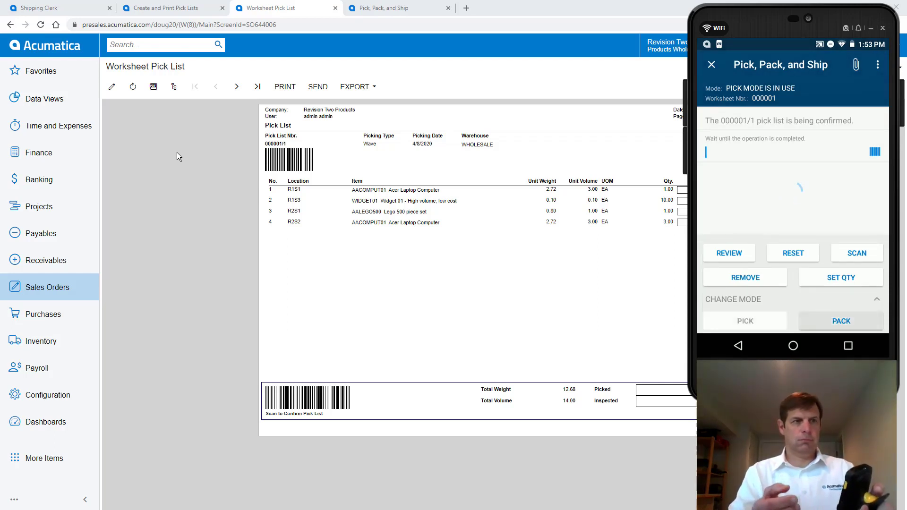
Step: Go through the worksheet's packing slips one by one and enter the ABC Holdings Inc shipment on the handheld to pack and confirm it
left_click(192, 149)
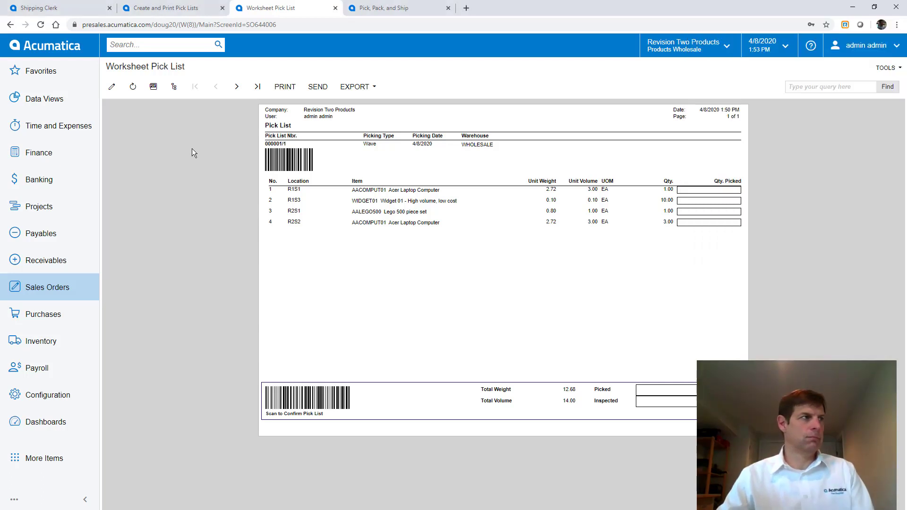
left_click(237, 88)
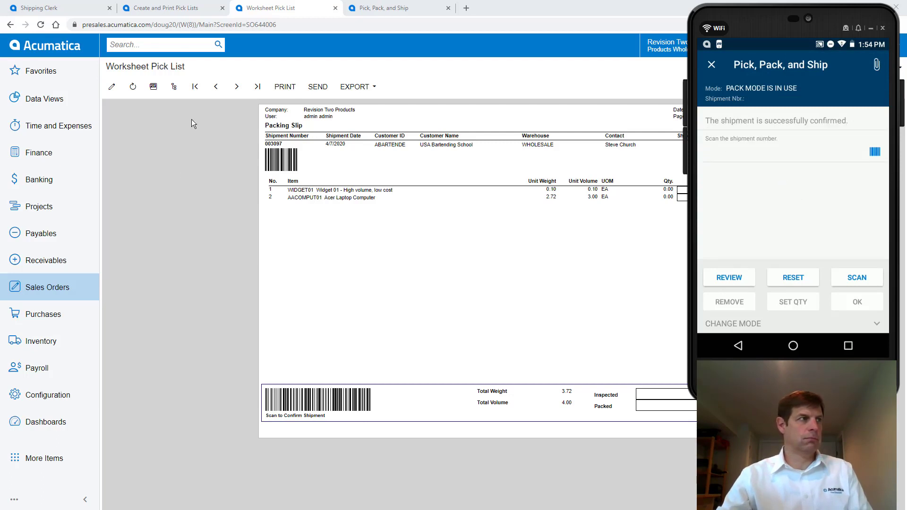
left_click(237, 87)
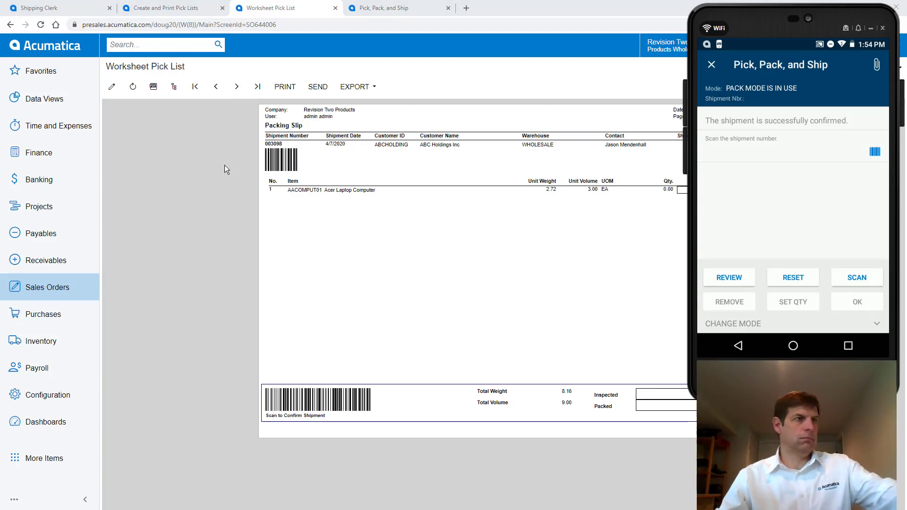
type("003098")
key("Return")
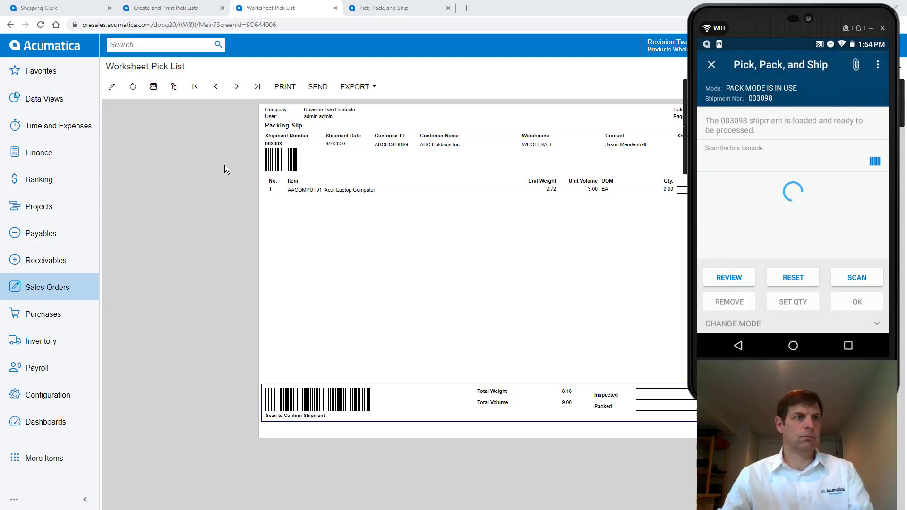
left_click(237, 86)
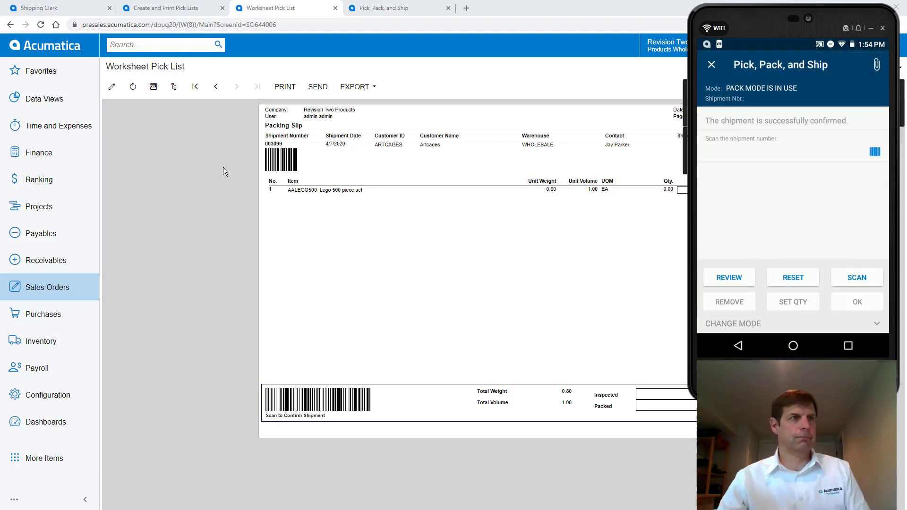
Step: Open Process Shipments and set the action to Prepare Invoice to list the confirmed shipments
left_click(61, 287)
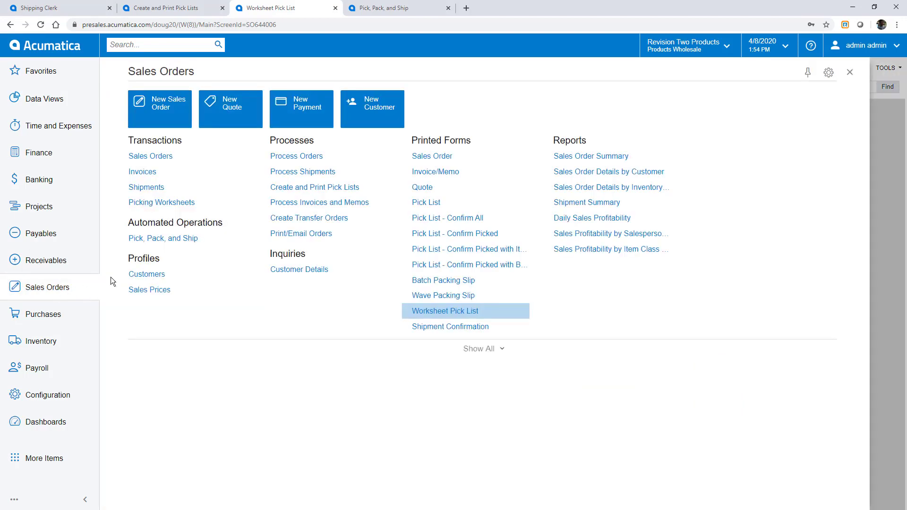
left_click(299, 172)
left_click(276, 113)
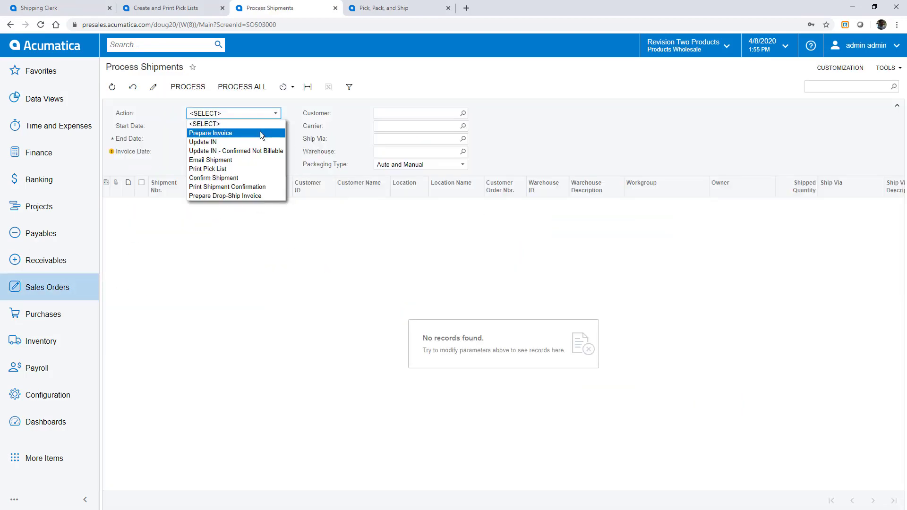
left_click(260, 131)
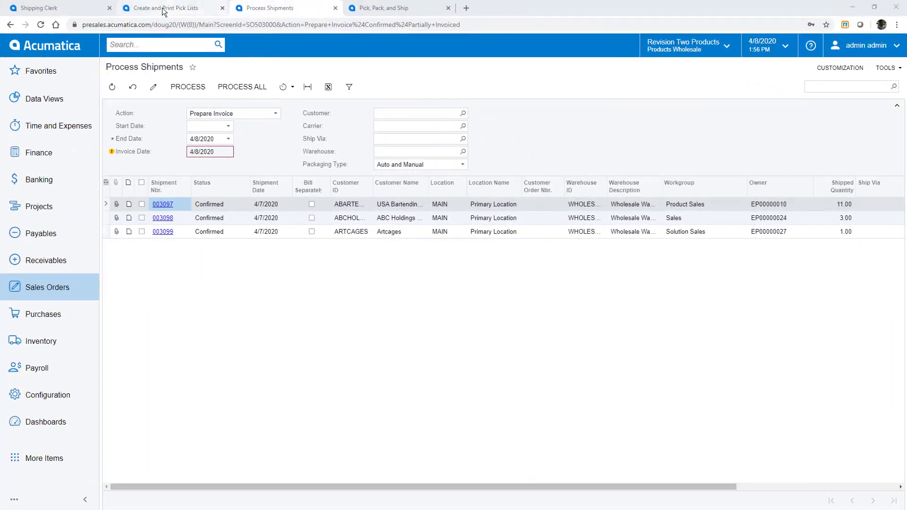
Step: On the Create and Print Pick Lists page, set the action to Create and Print Batch Pick List with a maximum of 3 pickers
left_click(163, 8)
left_click(276, 114)
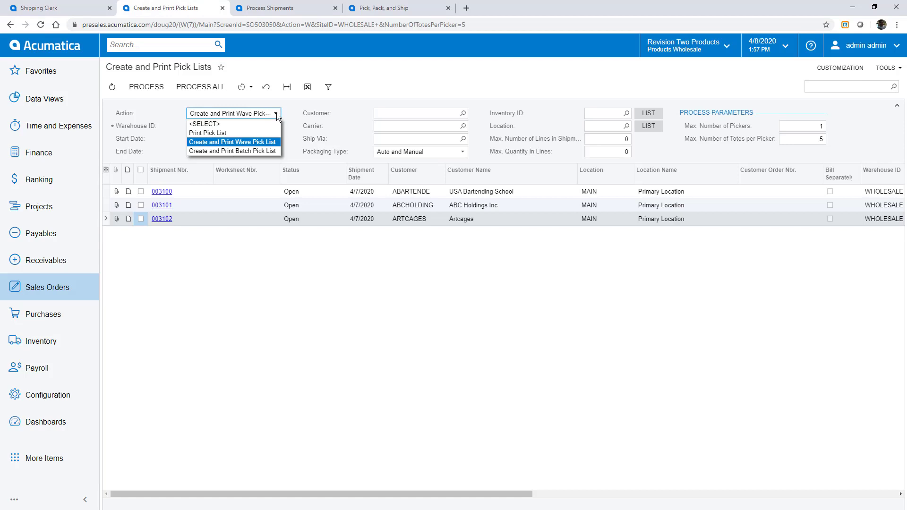
left_click(256, 150)
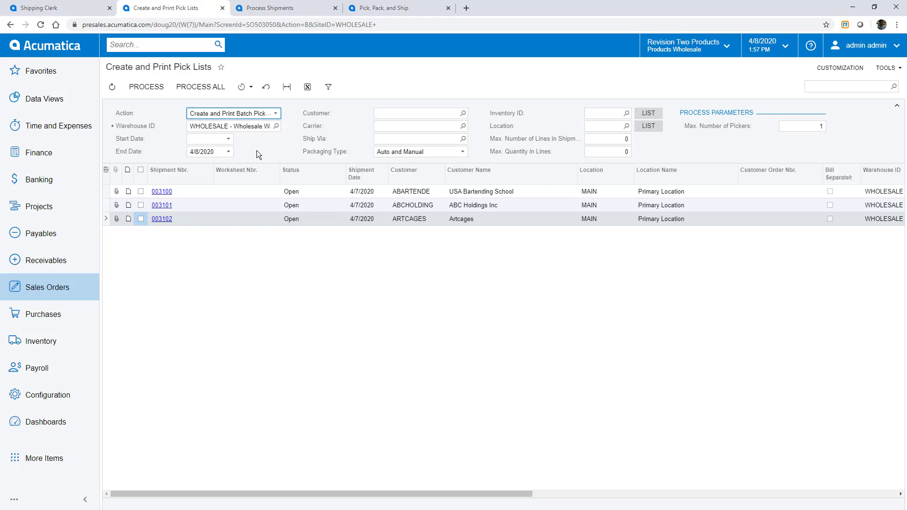
left_click(806, 130)
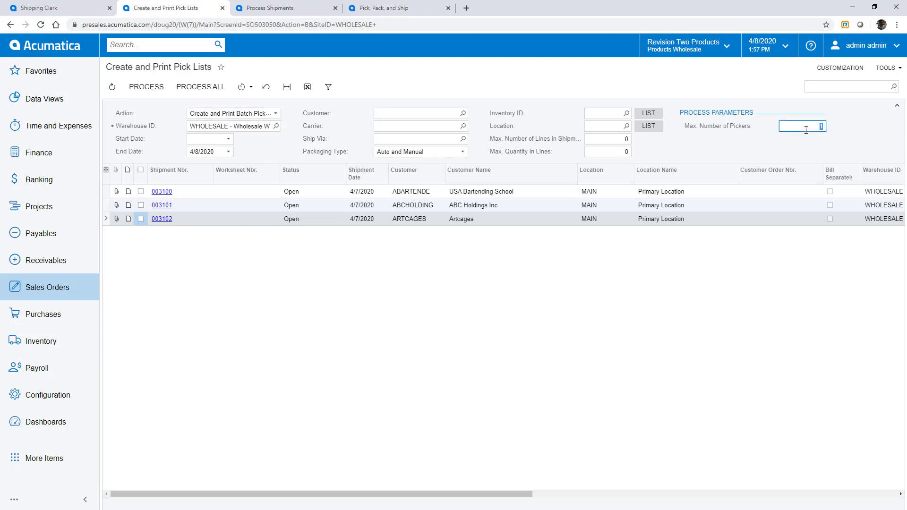
key("Tab")
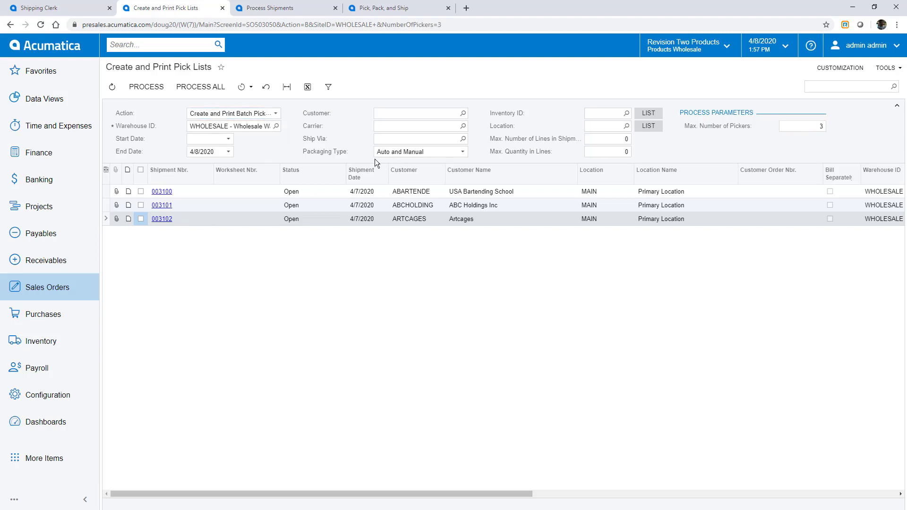
Step: Select all three open shipments, process them into a batch pick list and close the processing summary
left_click(141, 169)
left_click(147, 88)
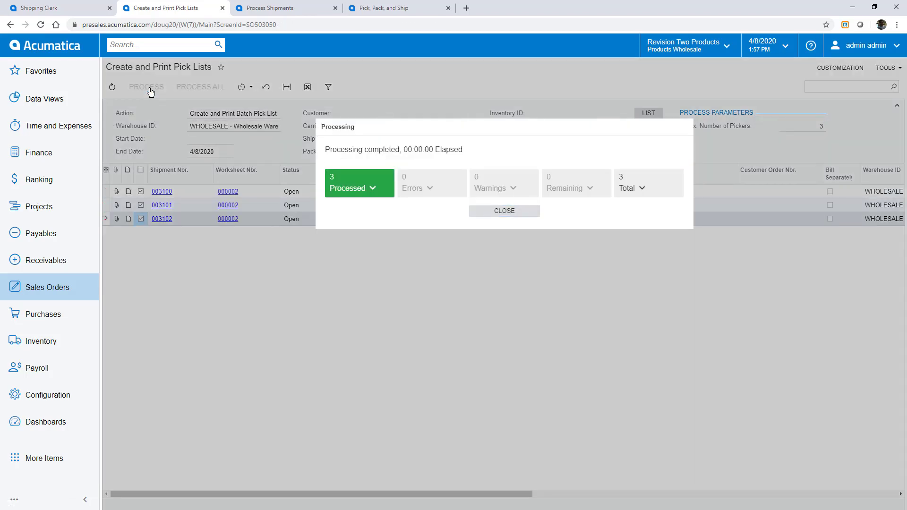
left_click(502, 211)
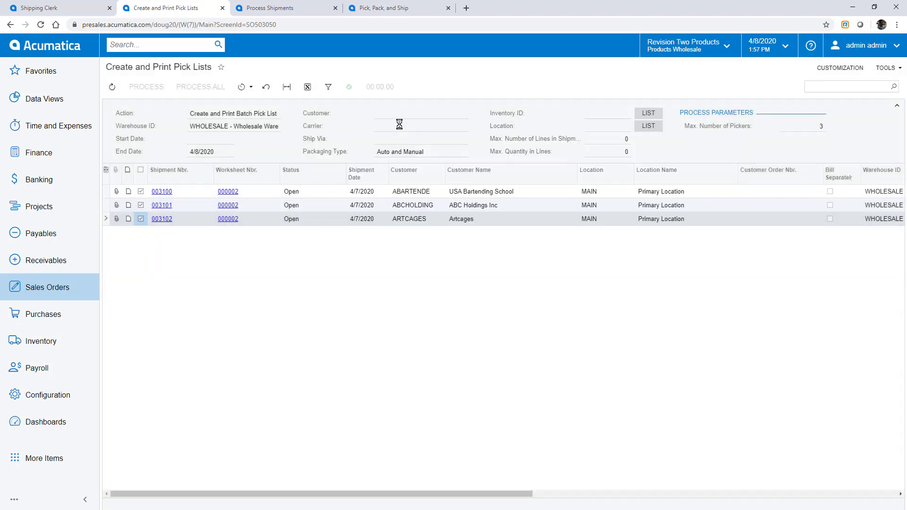
Step: Open the picking worksheets from Sales Orders and open the new batch worksheet
left_click(275, 8)
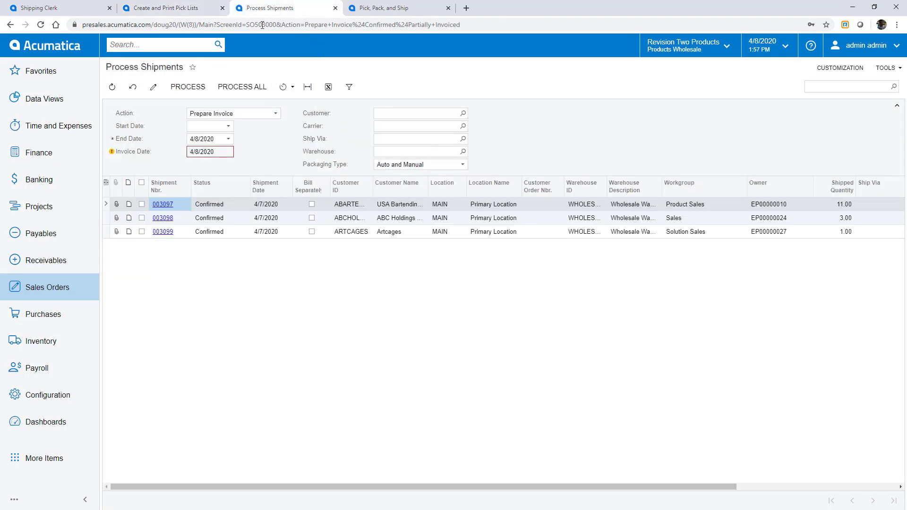
left_click(72, 289)
left_click(154, 200)
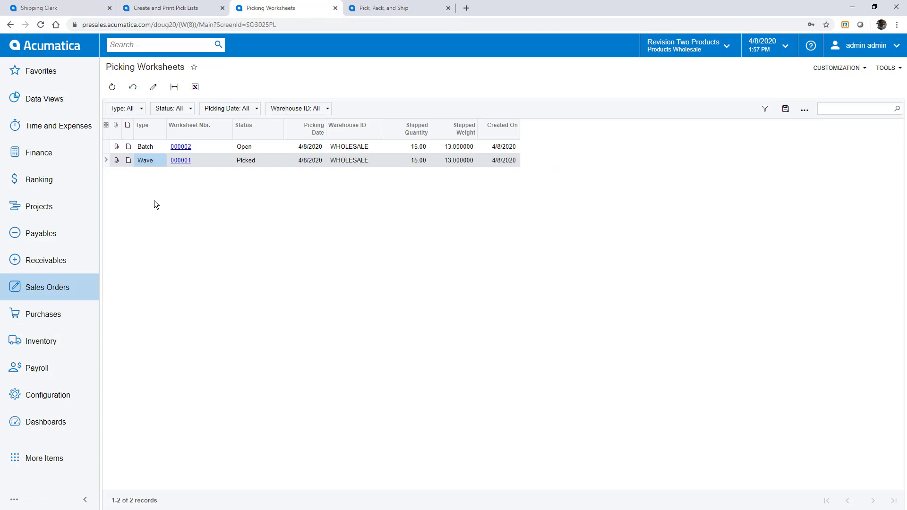
left_click(181, 160)
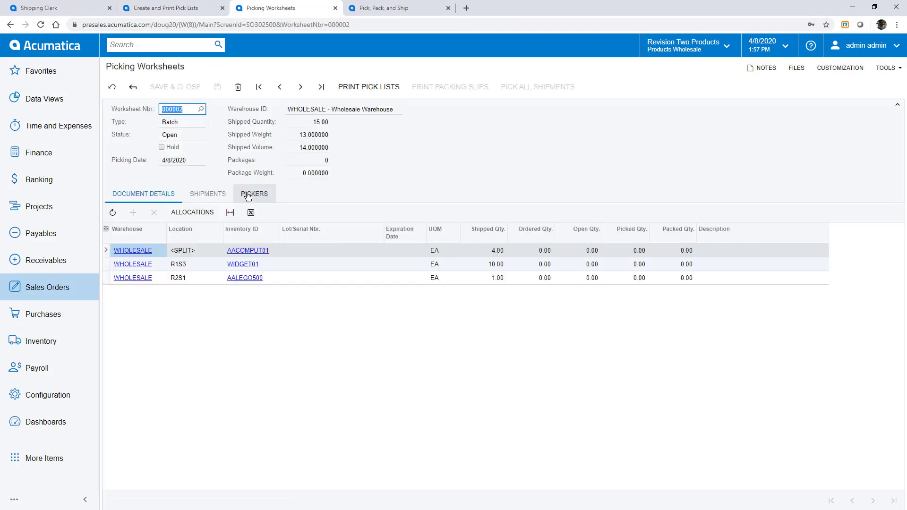
Step: View the pick lists of picker 1 and picker 3 on the batch worksheet and close them
left_click(242, 198)
left_click(224, 251)
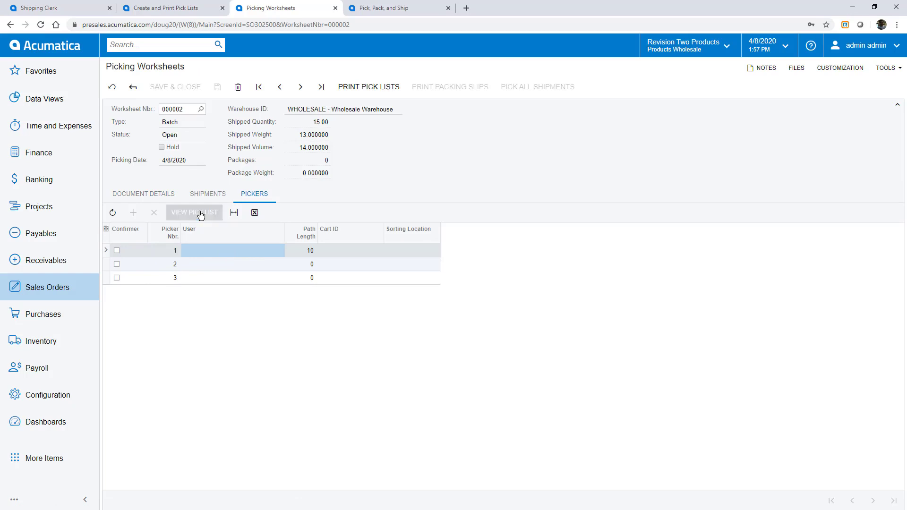
left_click(197, 213)
left_click(695, 238)
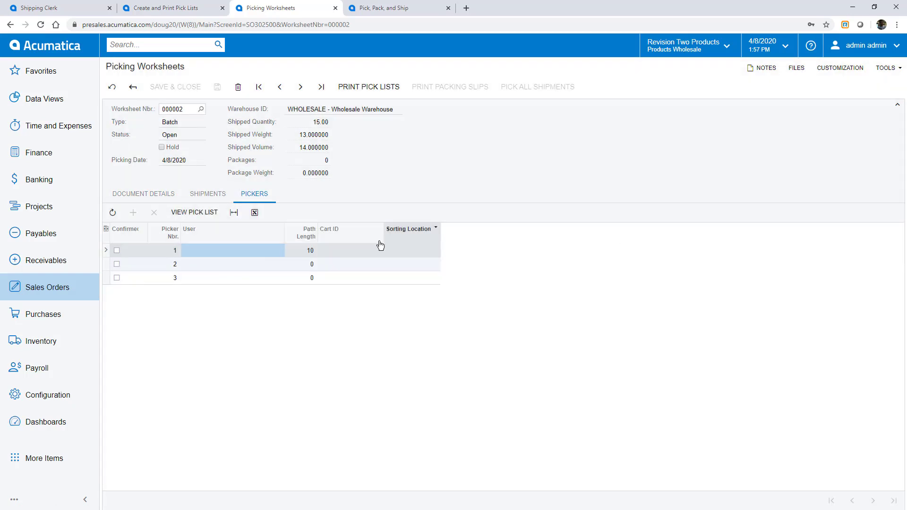
left_click(229, 277)
left_click(204, 212)
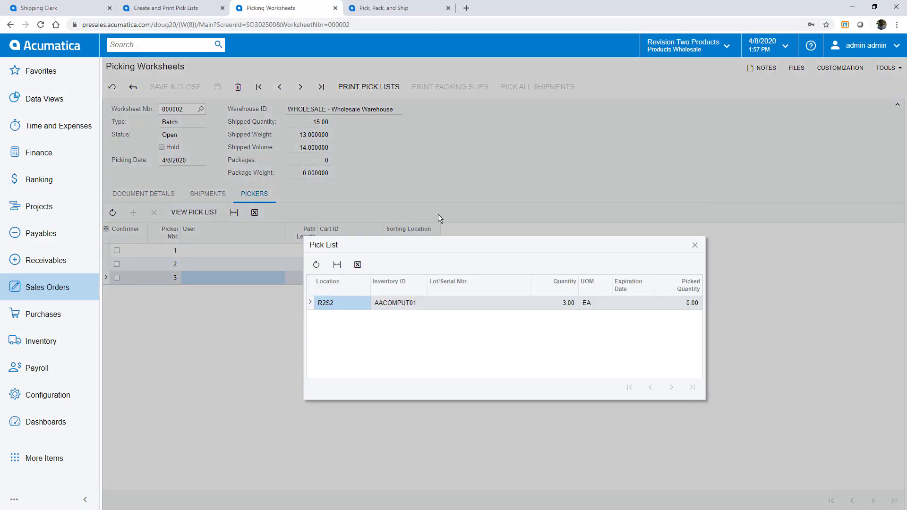
left_click(695, 245)
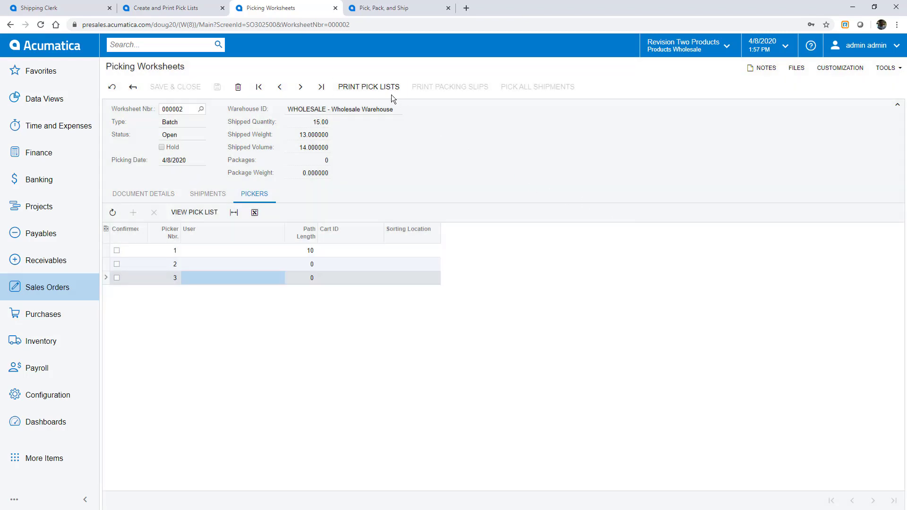
Step: Generate the batch worksheet's printable pick lists, look through each picker's page and return to the first page
left_click(373, 87)
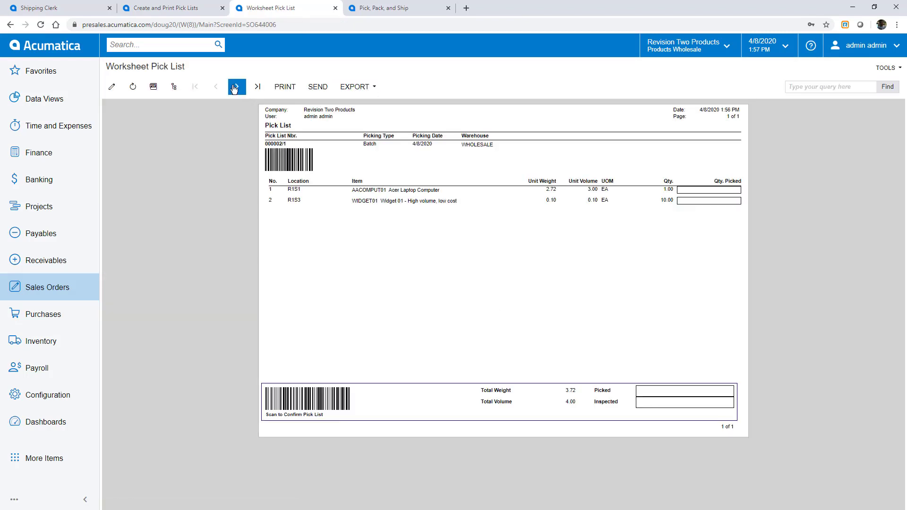
left_click(238, 88)
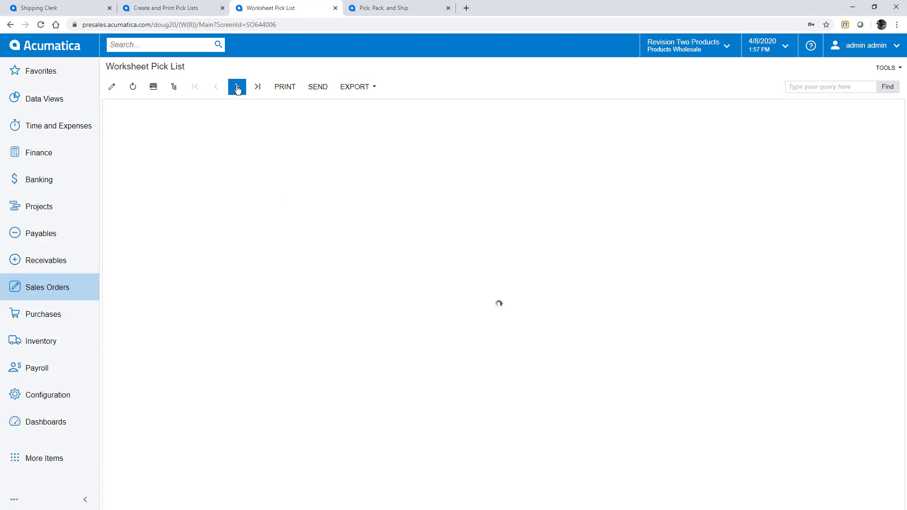
left_click(237, 88)
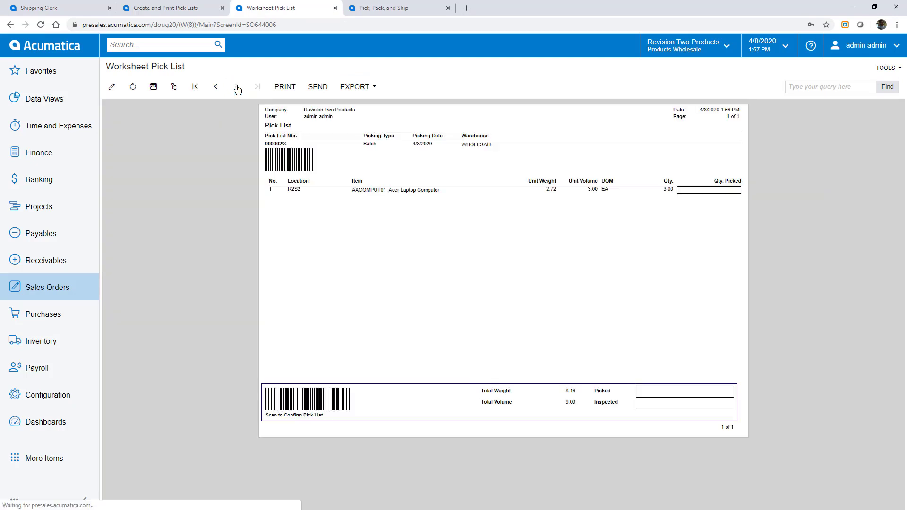
left_click(195, 87)
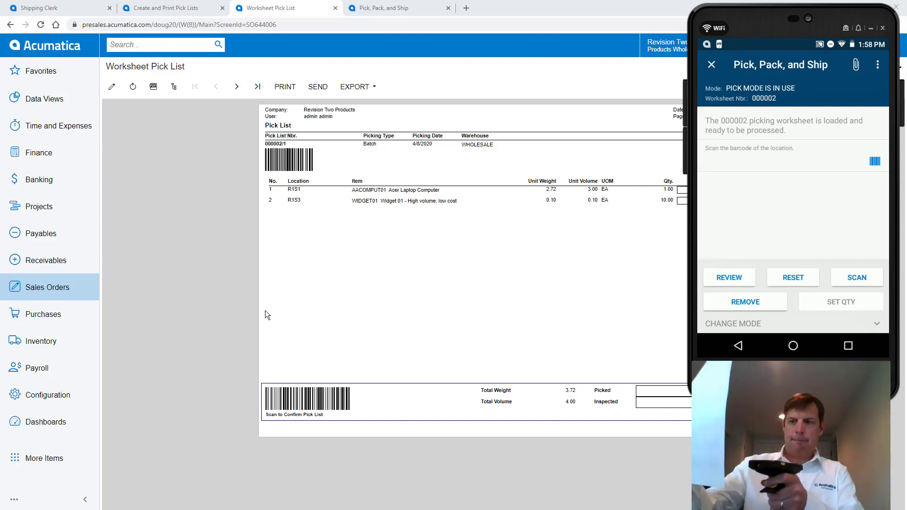
Step: Pick one AACOMPUT01 from location R1S1 for the batch worksheet on the handheld
type("R1S1")
key("Return")
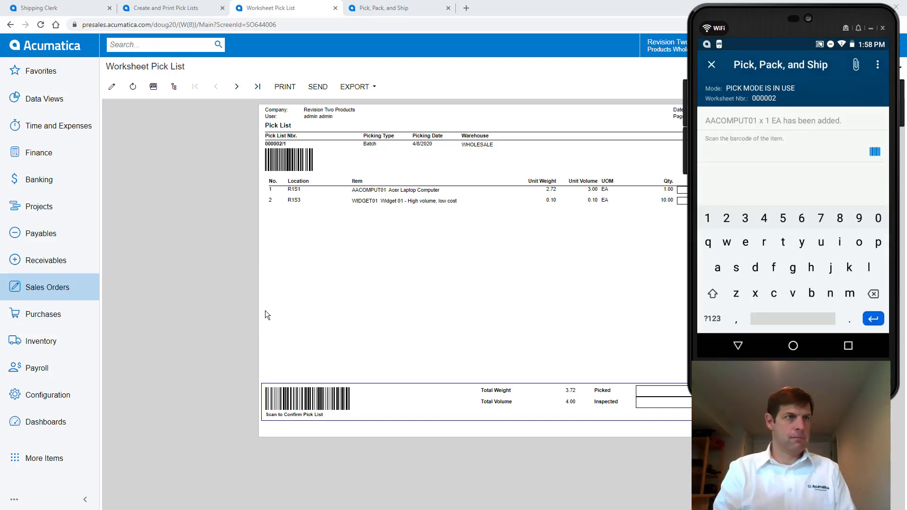
Step: Pick ten WIDGET01 from location R1S3 on the handheld to complete picker 1's pick list
type("r")
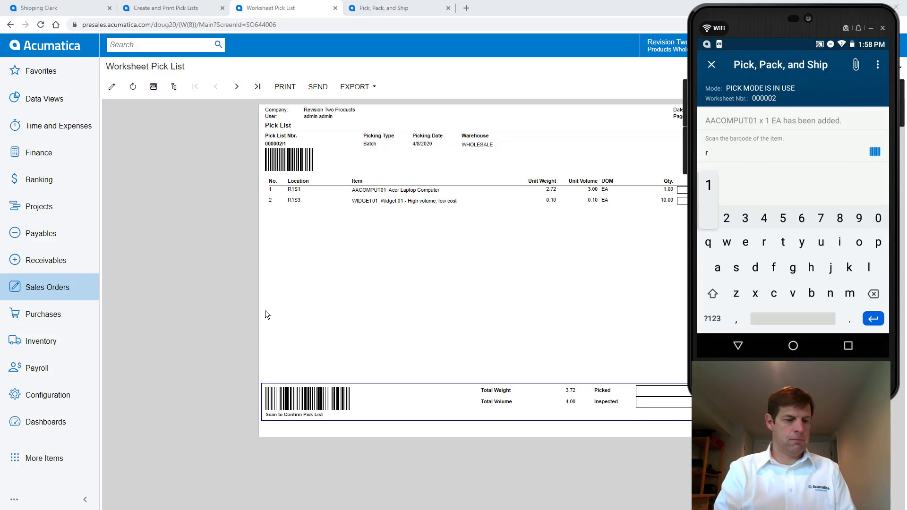
type("1s3")
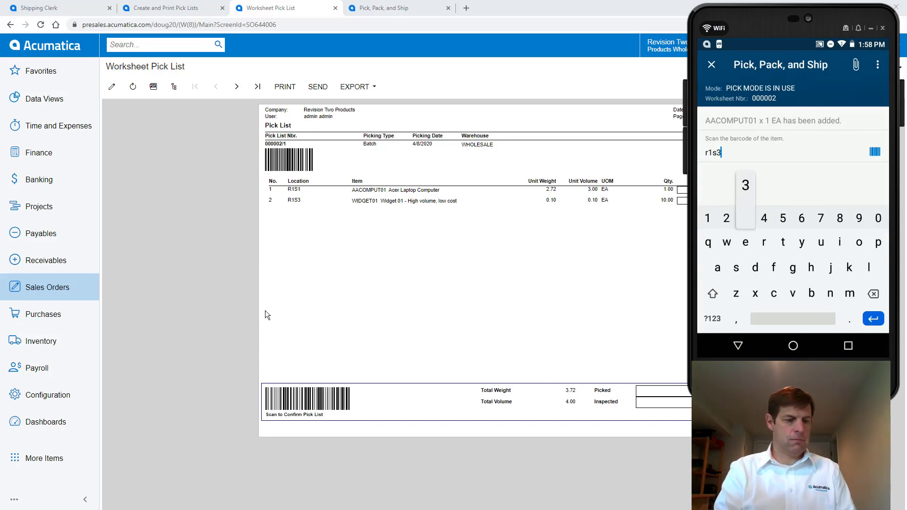
key("Return")
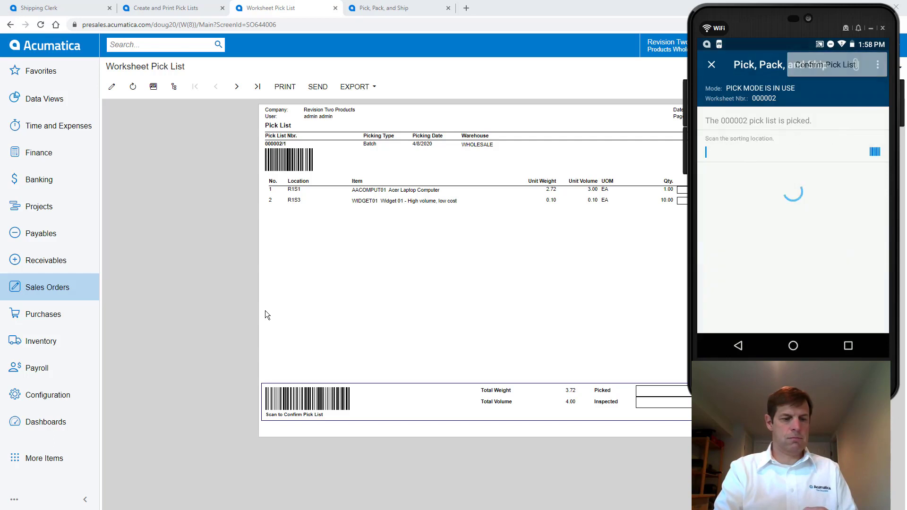
Step: Bring up picker 2's page of the worksheet pick list and load pick list 000002/2 on the handheld
left_click(227, 217)
left_click(236, 86)
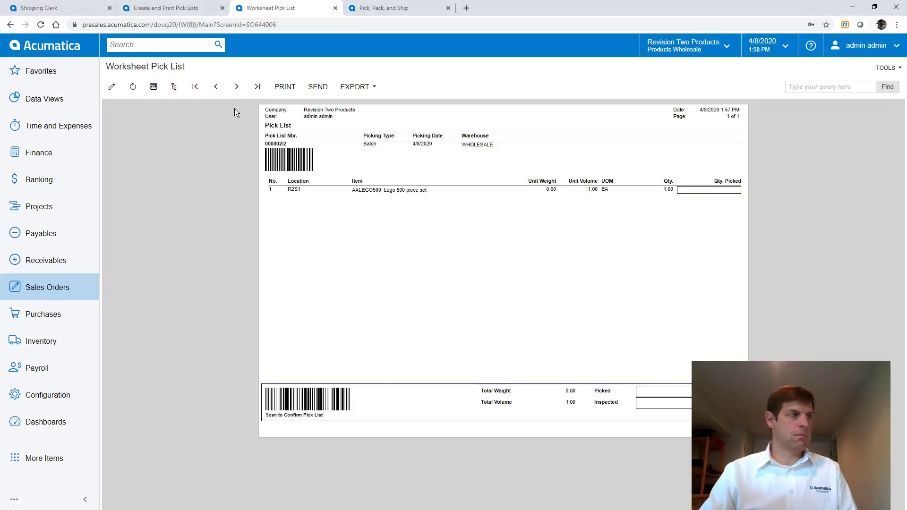
key("alt+Tab")
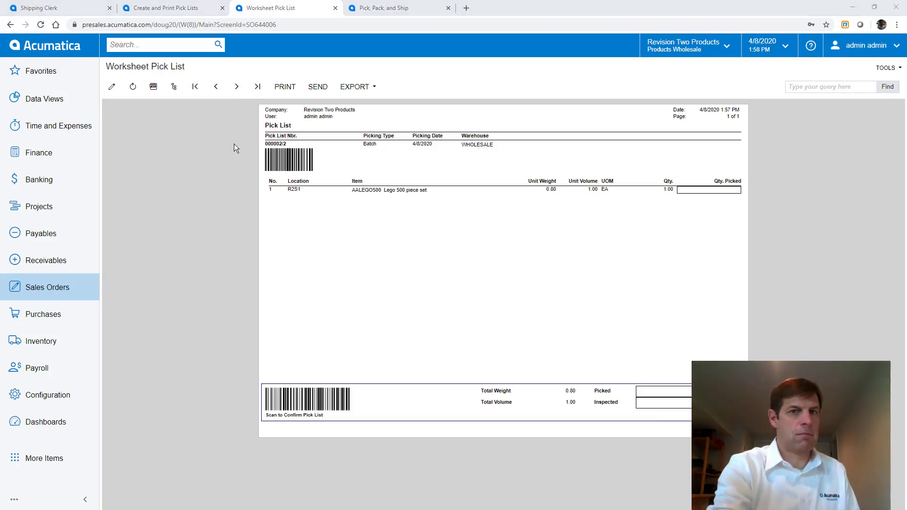
key("alt+Tab")
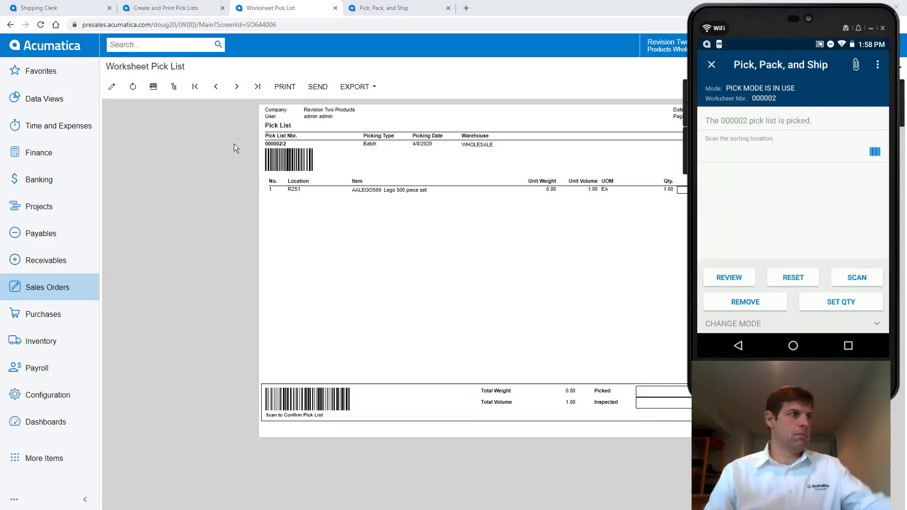
type("000002/2")
key("Return")
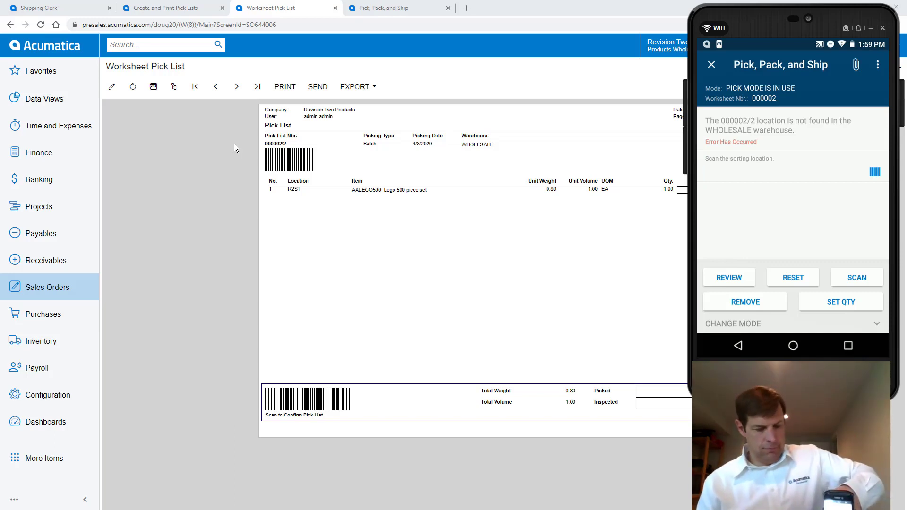
type("000002/1")
key("Return")
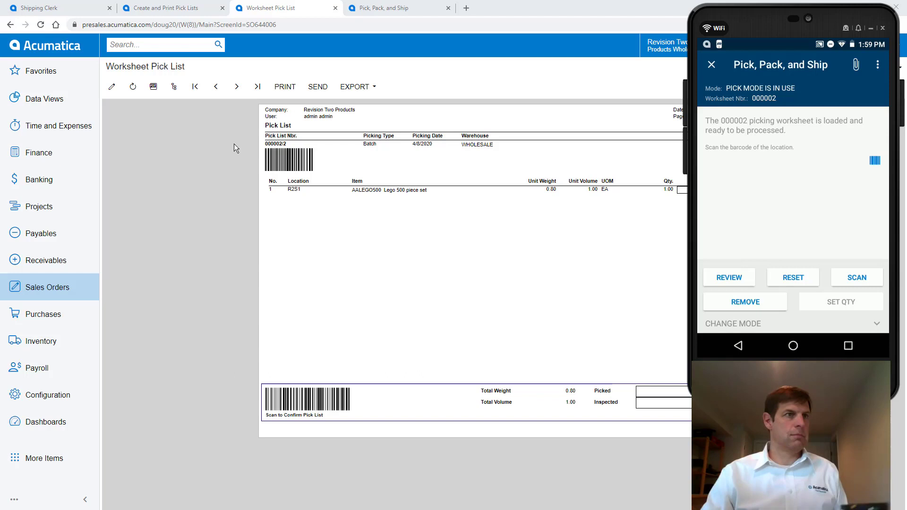
Step: Pick one AALEGO500 from location R2S1 on the handheld and confirm pick list 000002/2
type("r2s1")
key("Return")
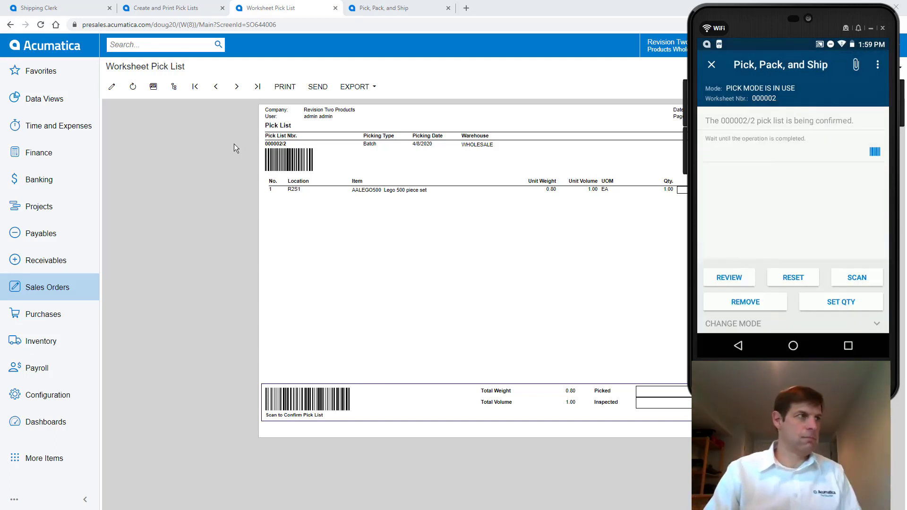
Step: Bring up picker 3's pick list page and select location R2S2 for that pick list on the handheld
left_click(235, 87)
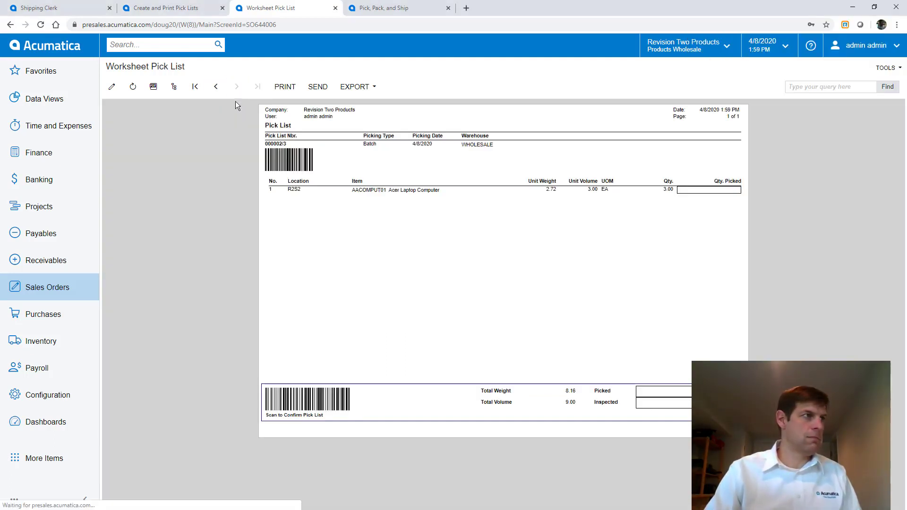
key("alt+Tab")
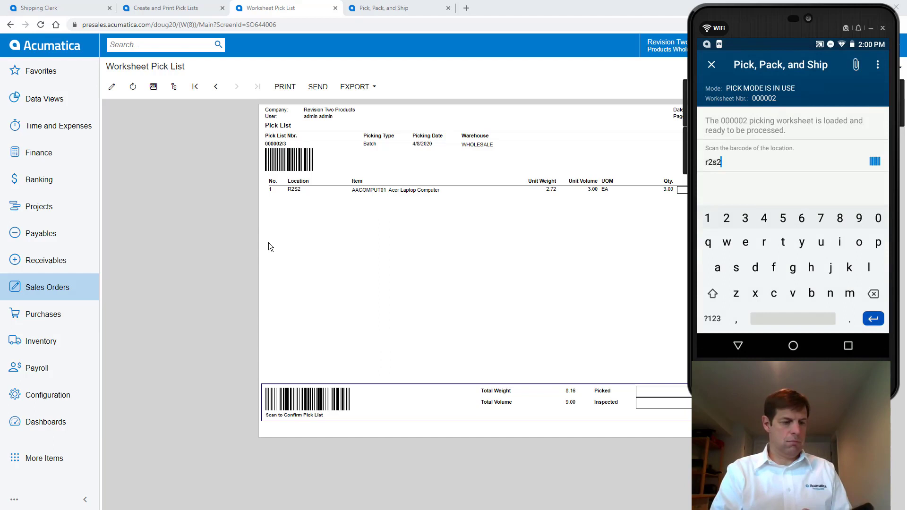
key("Return")
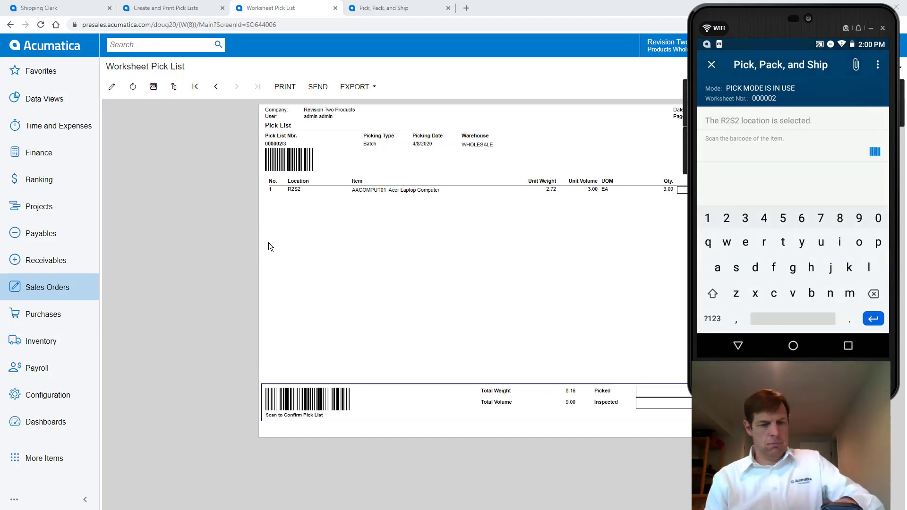
Step: Pick three AACOMPUT01 and confirm pick list 000002/3 into sorting location SORT1
type("1111")
key("Return")
type("1111")
key("Return")
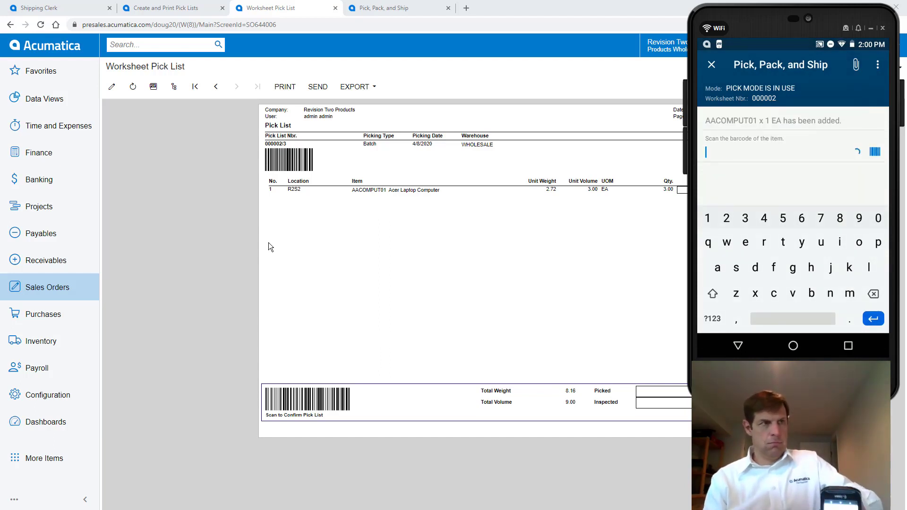
type("SORT1")
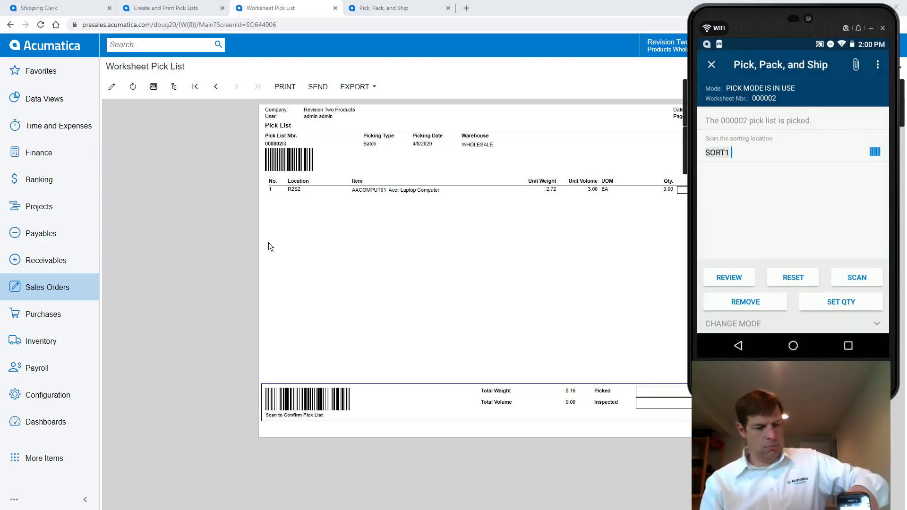
key("Return")
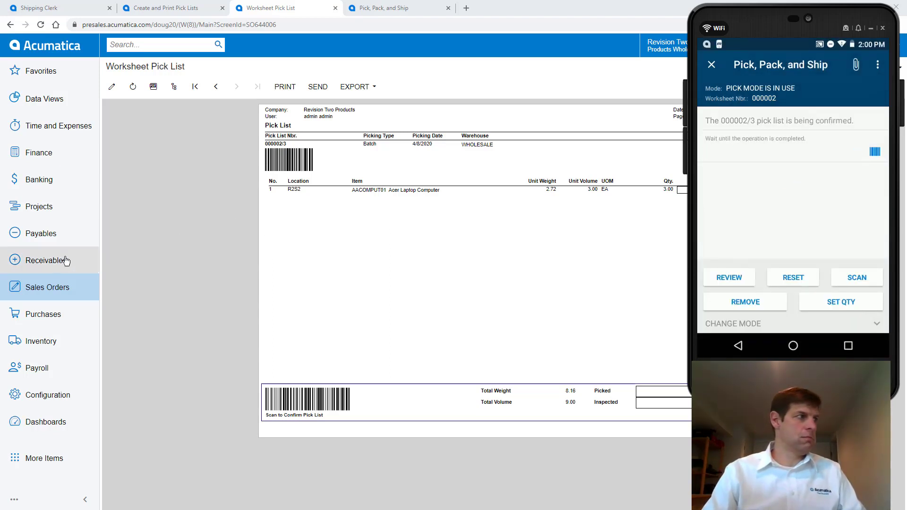
Step: Open the newest inventory transfer and step back through the batch pick transfers to the one for picker 1
left_click(46, 344)
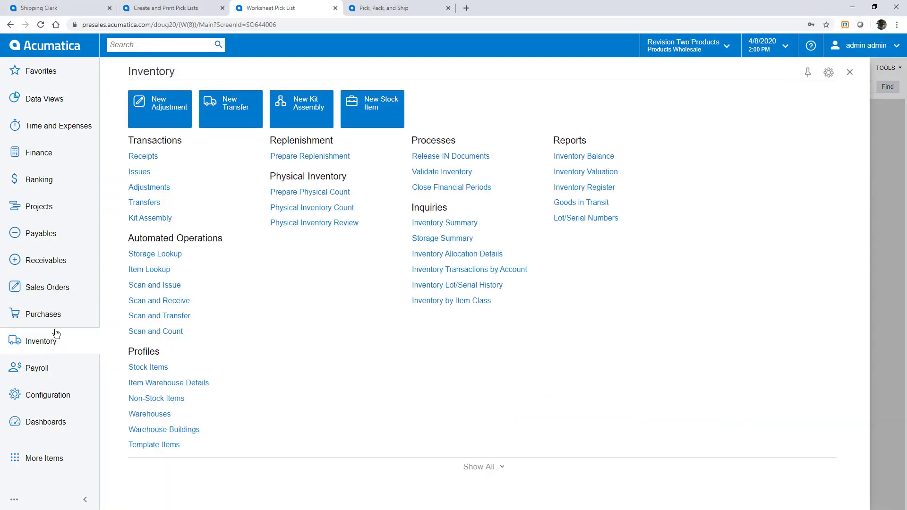
left_click(145, 203)
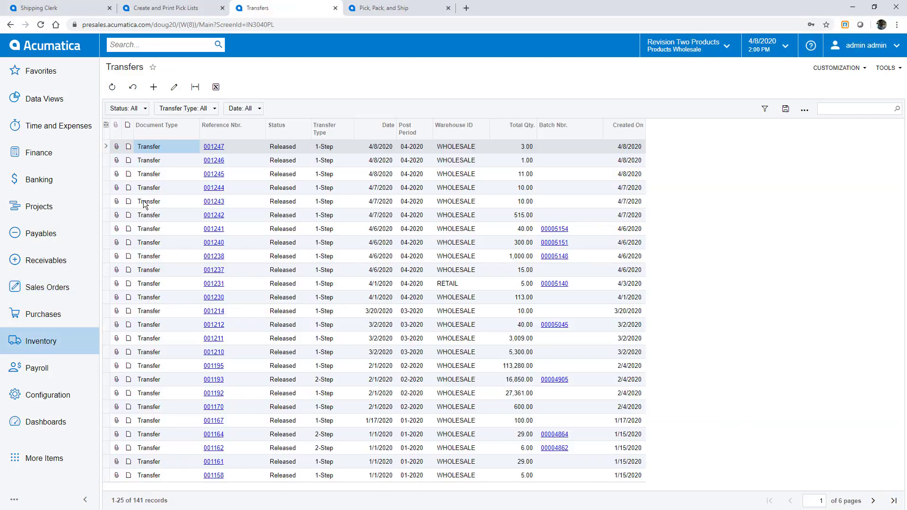
left_click(213, 147)
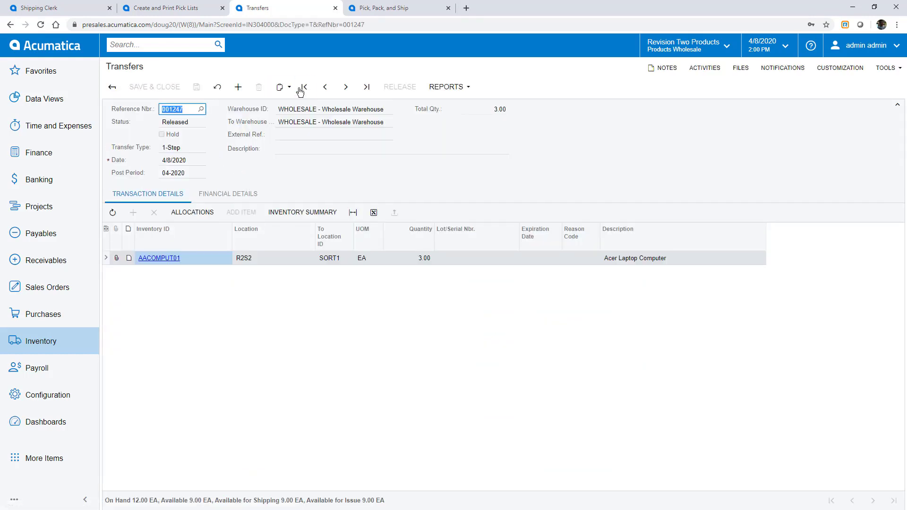
left_click(325, 88)
left_click(325, 88)
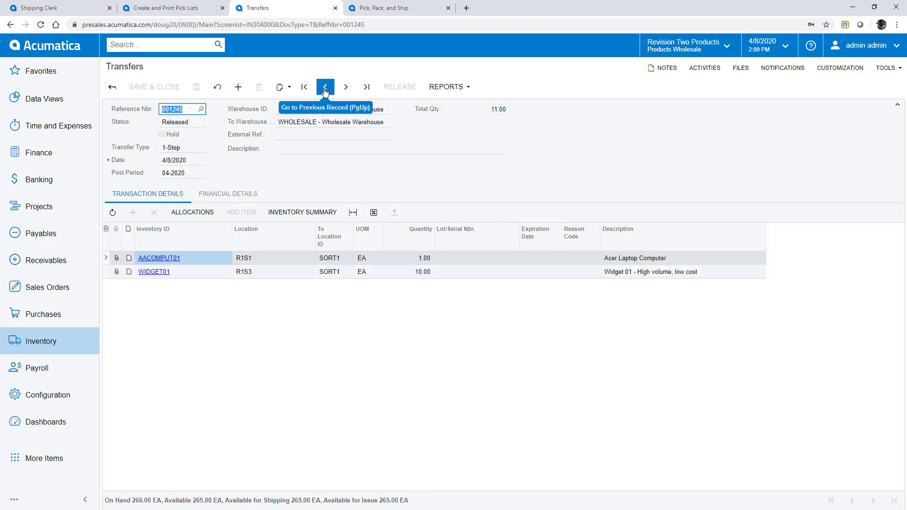
Step: Open the batch worksheet from the picking worksheets and generate its packing slips
left_click(33, 292)
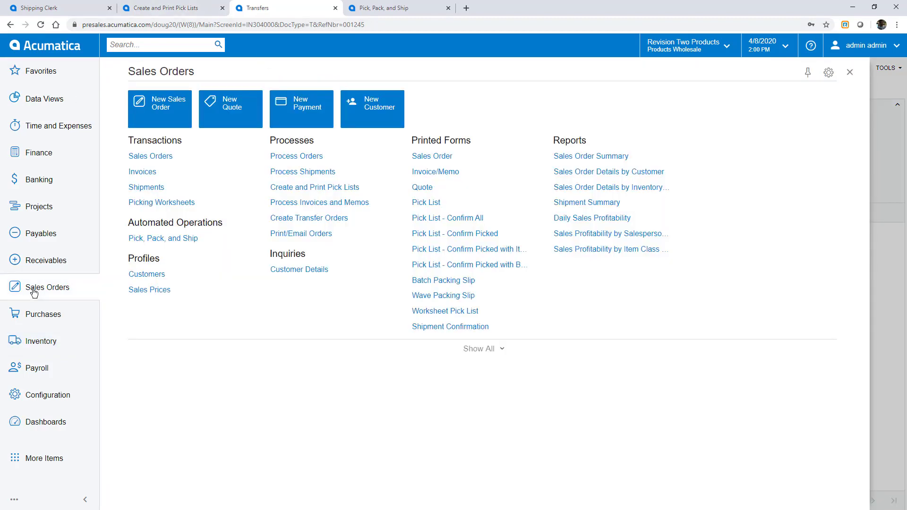
left_click(134, 203)
left_click(176, 148)
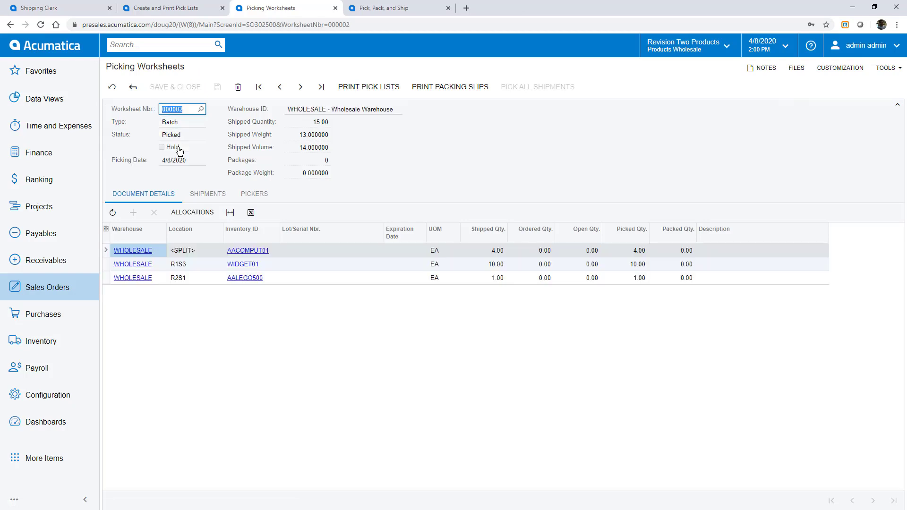
left_click(446, 88)
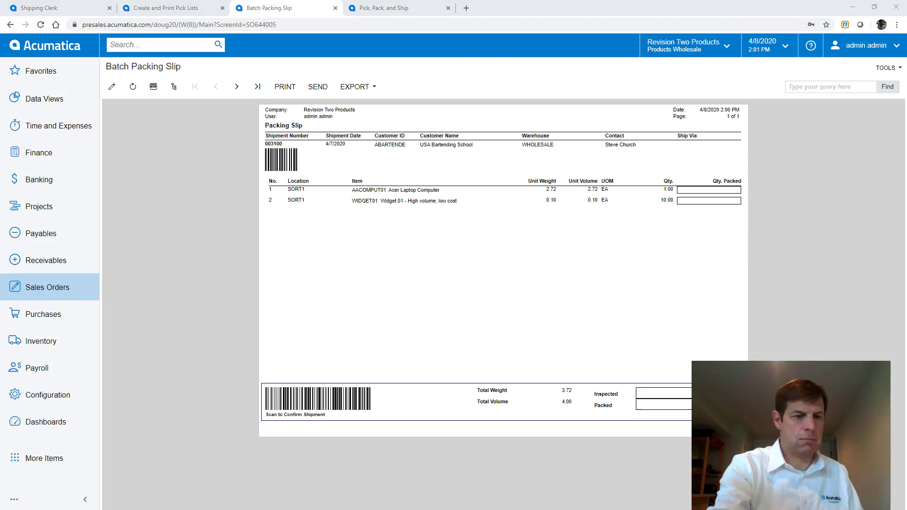
Step: Switch Pick, Pack, and Ship on the handheld to Pack mode
key("alt+Tab")
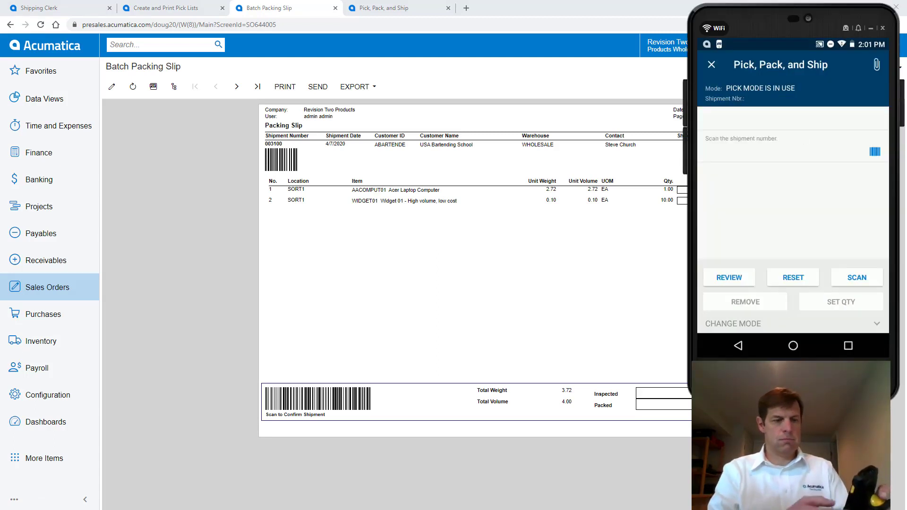
left_click(793, 323)
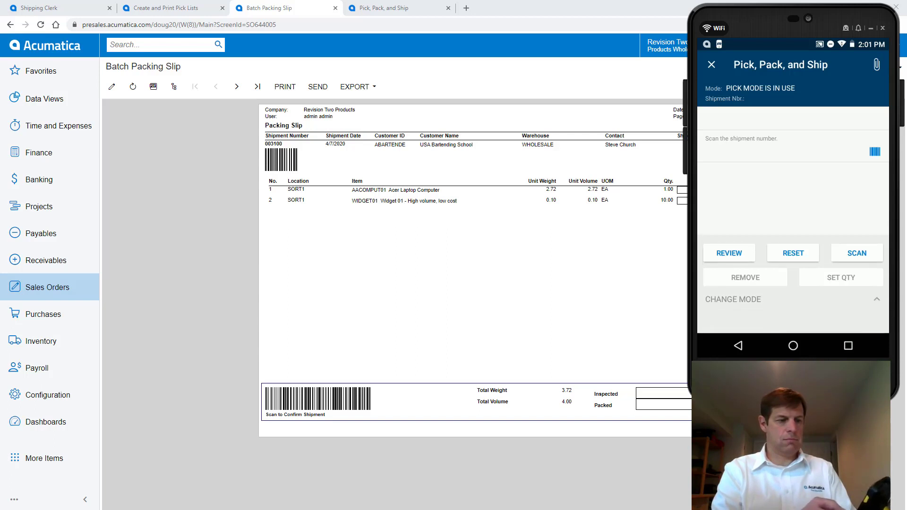
left_click(841, 320)
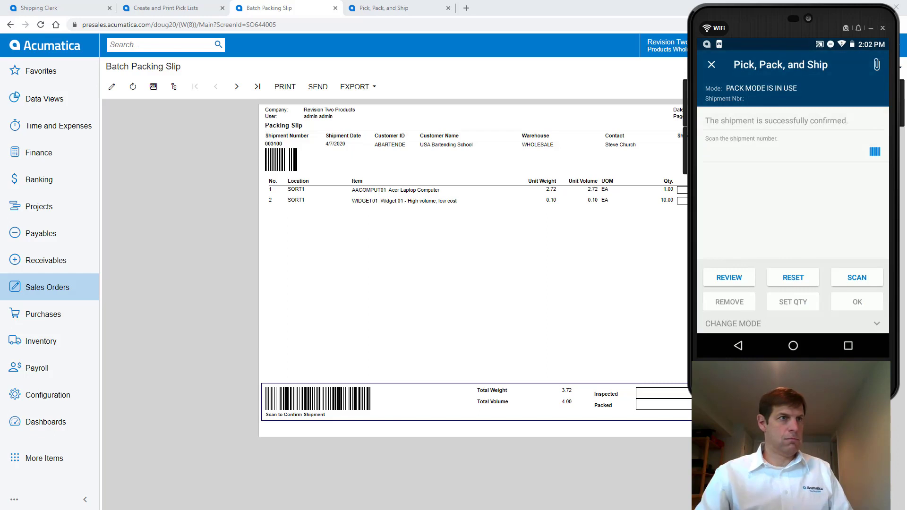
Step: Bring up the ABC Holdings Inc packing slip and load its shipment on the handheld for packing
left_click(237, 86)
key("alt+Tab")
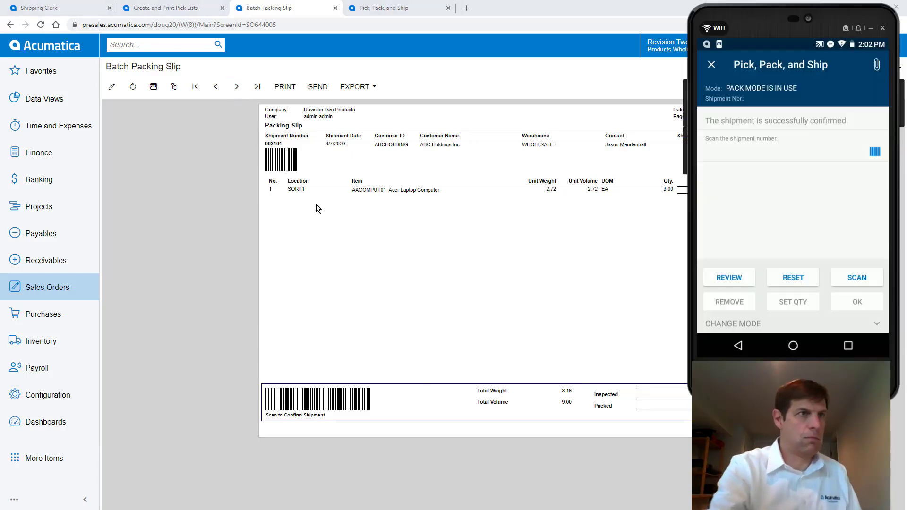
type("003101")
key("Return")
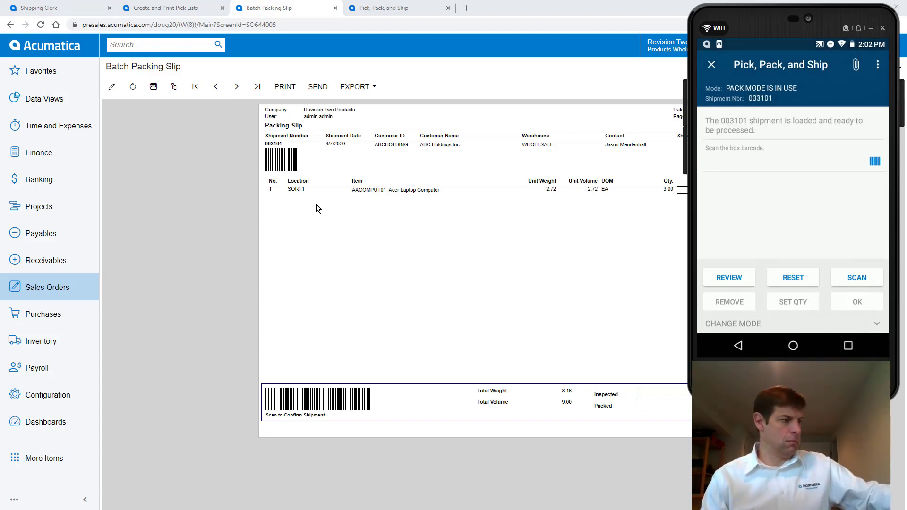
Step: Pack AACOMPUT01 from location SORT1 into a LARGE box for the ABC Holdings Inc shipment
type("LARGE")
key("Return")
type("1111")
key("Return")
type("SORT1")
key("Return")
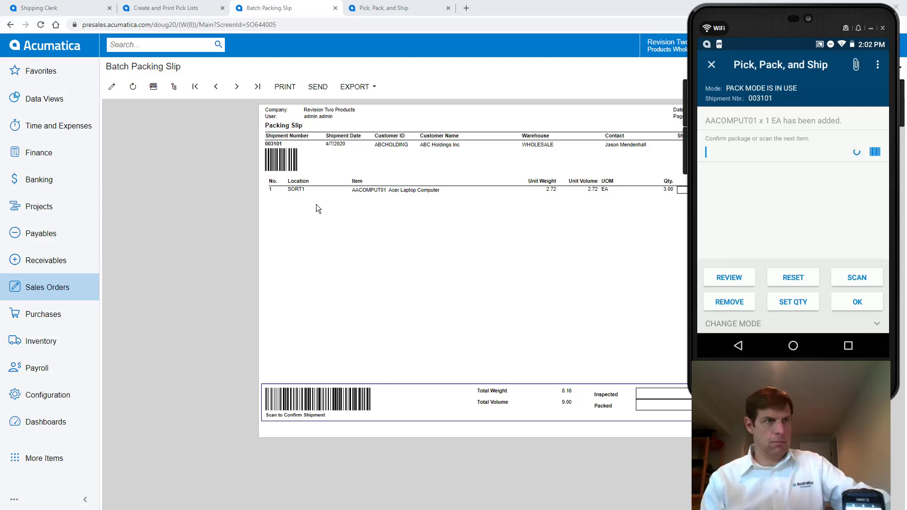
Step: Load the shipment from the Artcages packing slip on the handheld, with a MEDIUM box and location SORT1
left_click(237, 87)
key("alt+Tab")
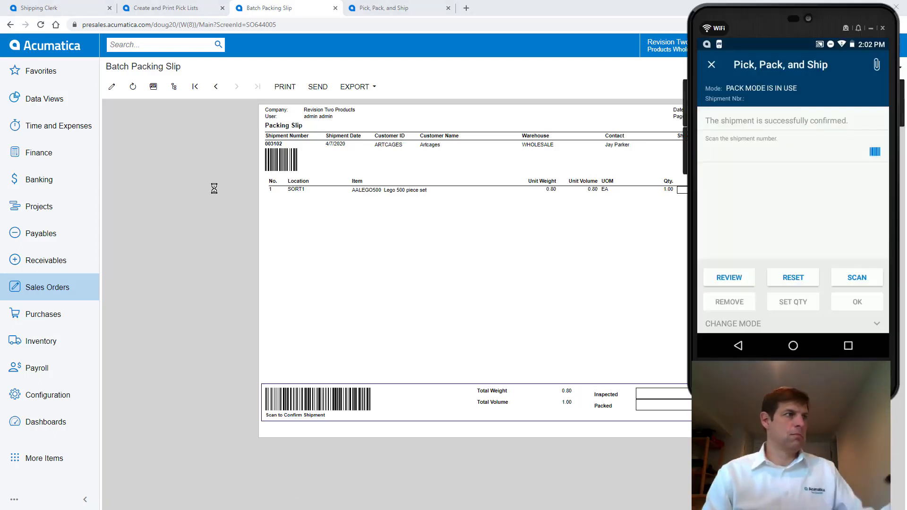
type("003102")
key("Return")
type("MEDIUM")
key("Return")
type("SORT1")
key("Return")
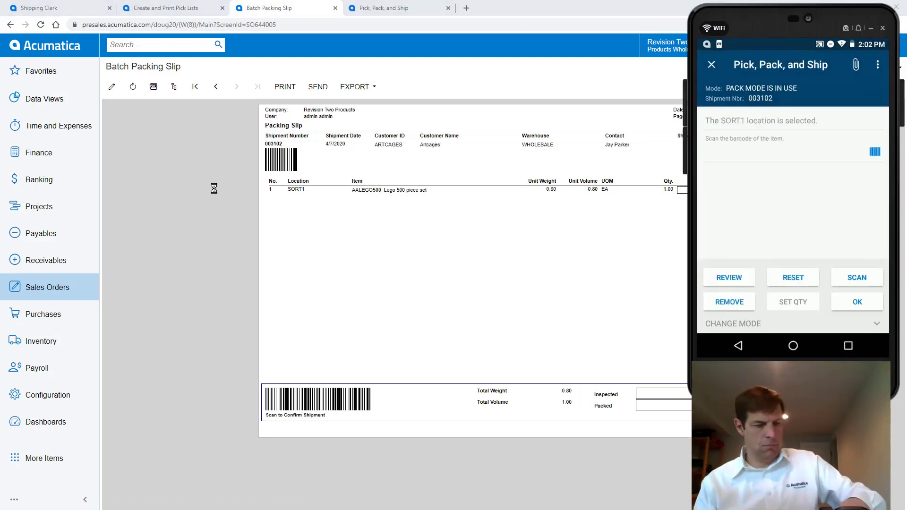
Step: Pack one AALEGO500 for the Artcages shipment and confirm the shipment
type("AAMACHINE1")
key("Return")
type("AALEGO500")
key("Return")
type("*CONFIRM")
key("Return")
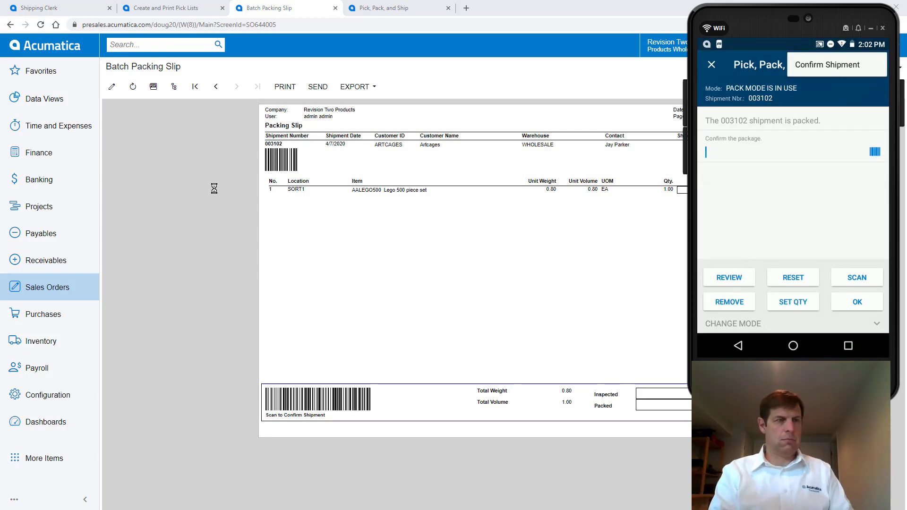
Step: In Process Shipments with action Prepare Invoice, open the batch's USA Bartending School shipment and view the contents of each package
left_click(45, 290)
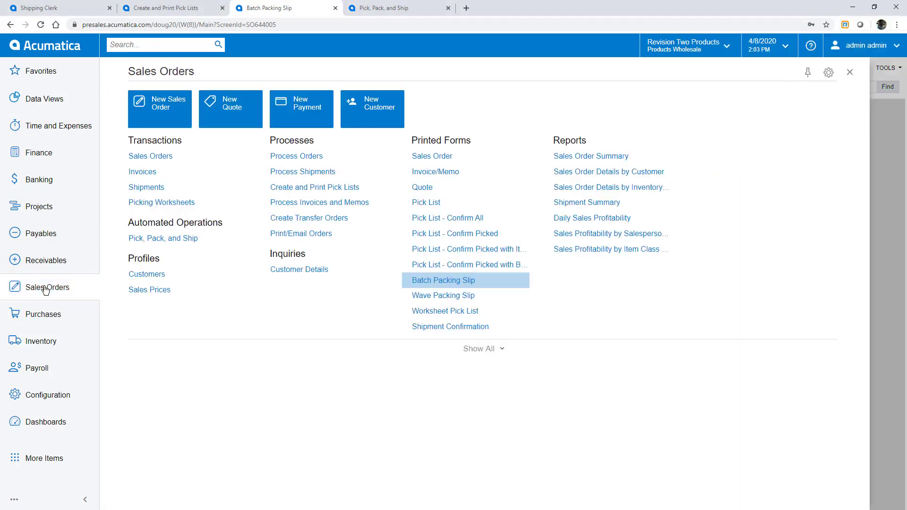
left_click(289, 173)
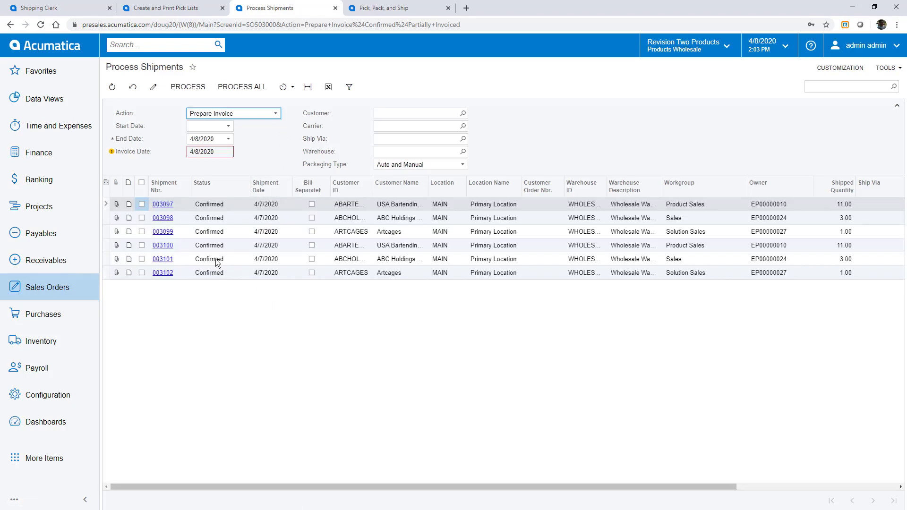
left_click(163, 245)
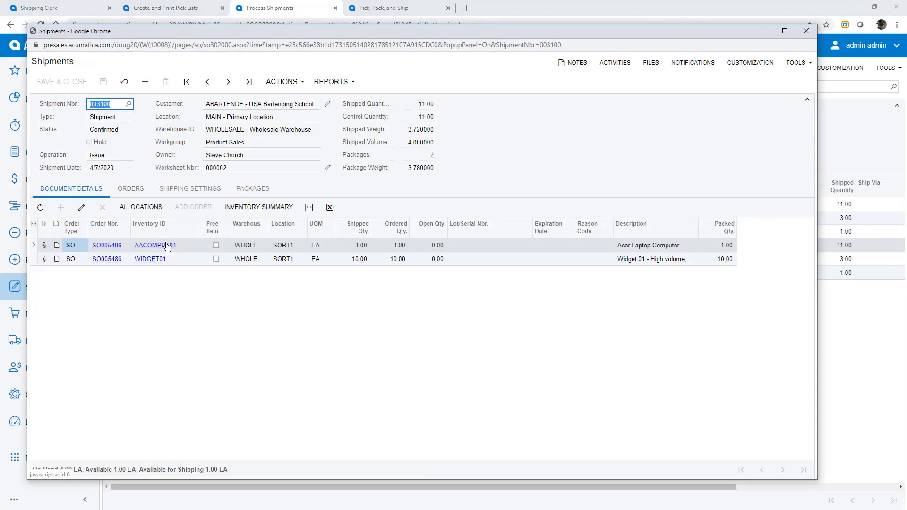
left_click(250, 196)
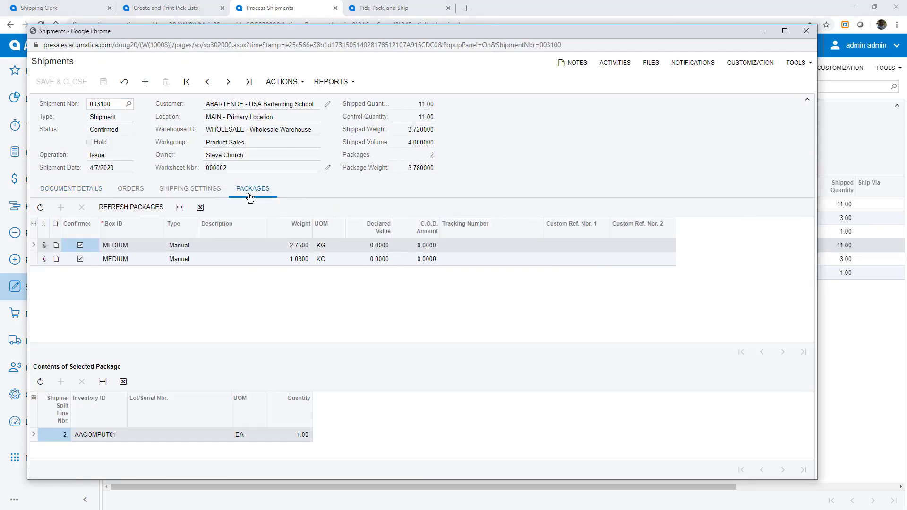
left_click(235, 246)
left_click(230, 260)
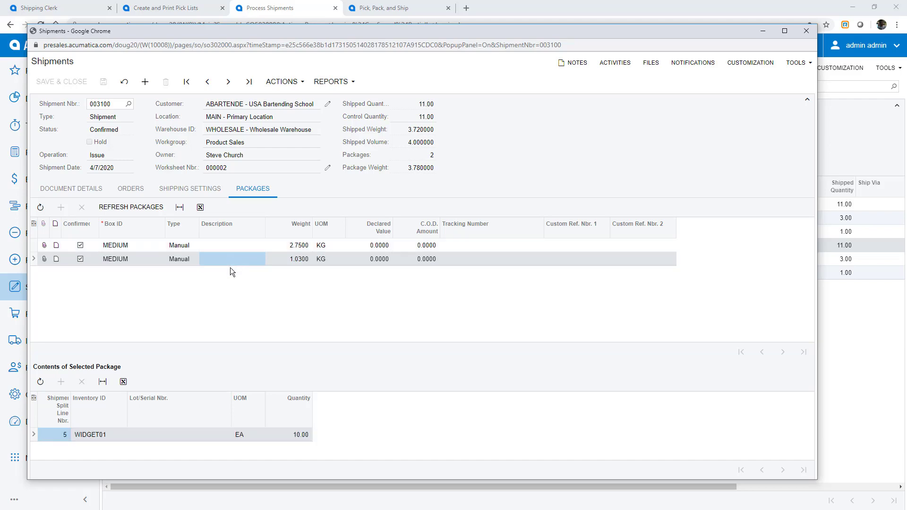